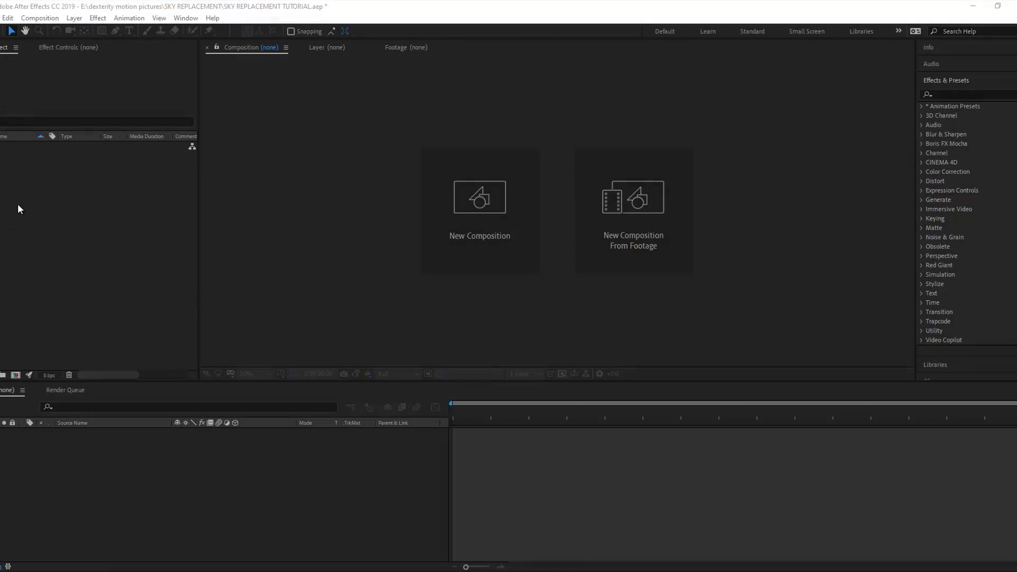
# Step: Import the raw footage.mov clip into the project
pyautogui.doubleClick(18, 206)
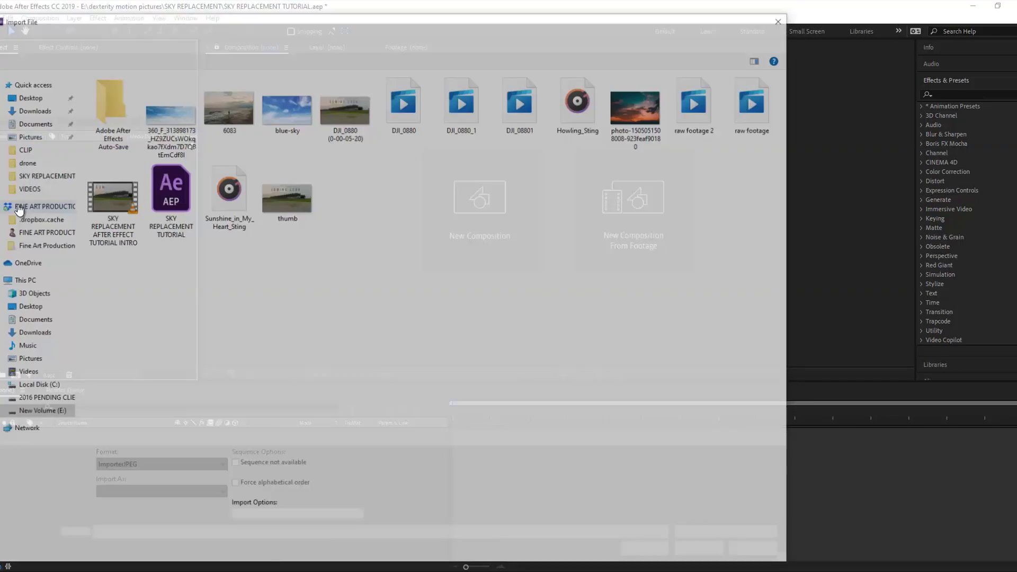
pyautogui.click(757, 103)
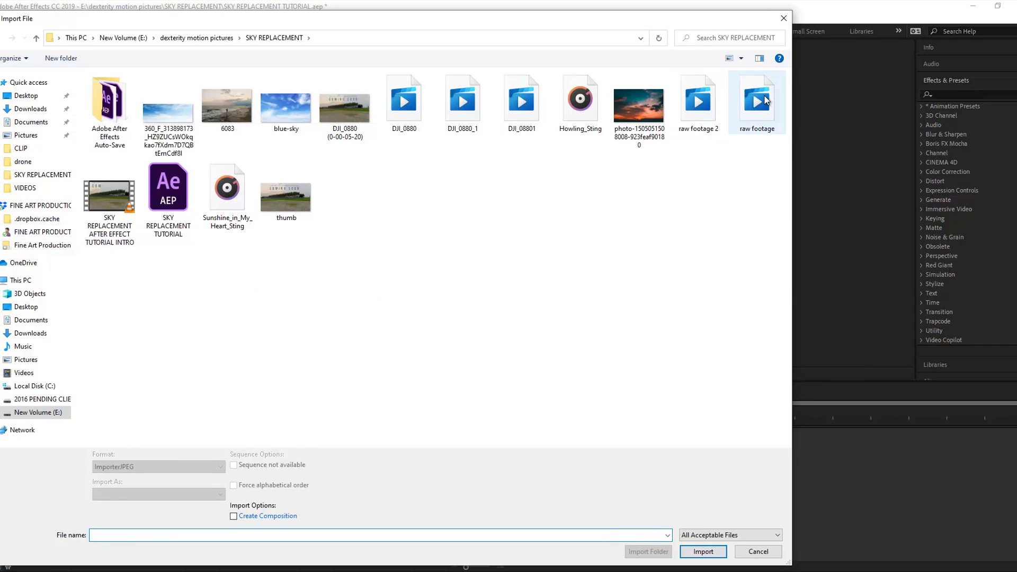
pyautogui.click(703, 551)
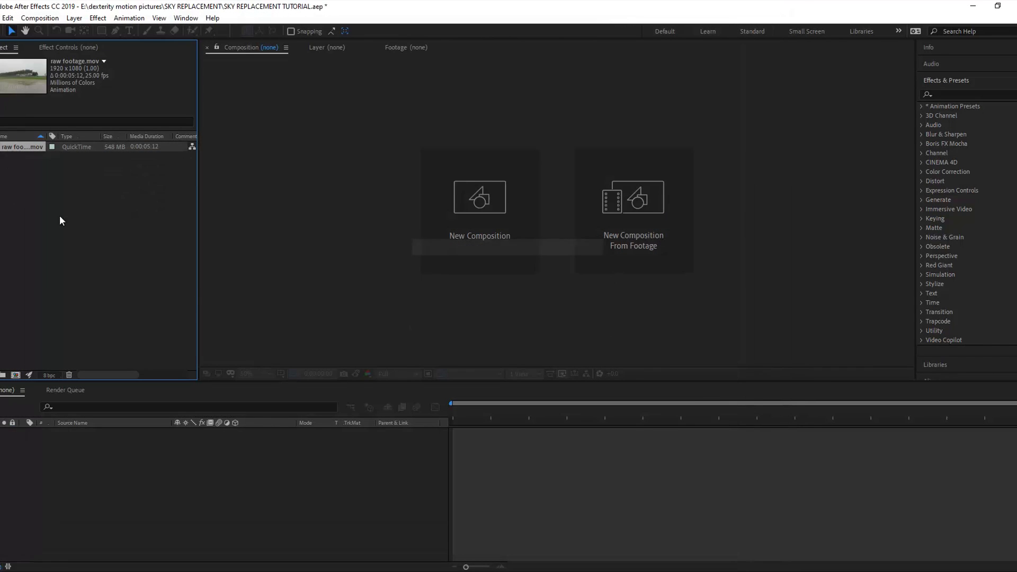
# Step: Create a 'raw footage' composition from the clip and preview the rice field shot
pyautogui.click(16, 375)
pyautogui.press('v')
pyautogui.press('space')
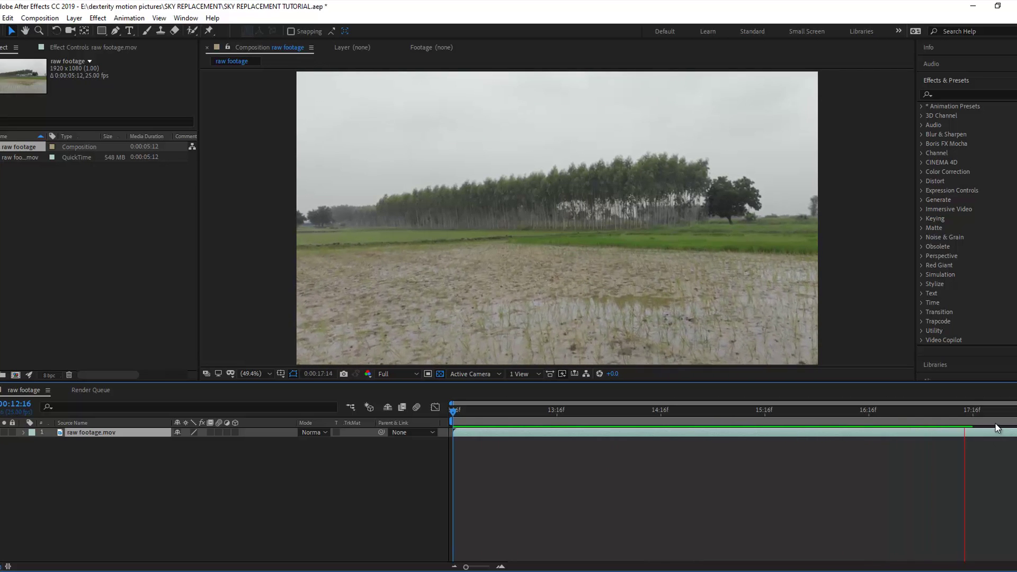
pyautogui.click(911, 411)
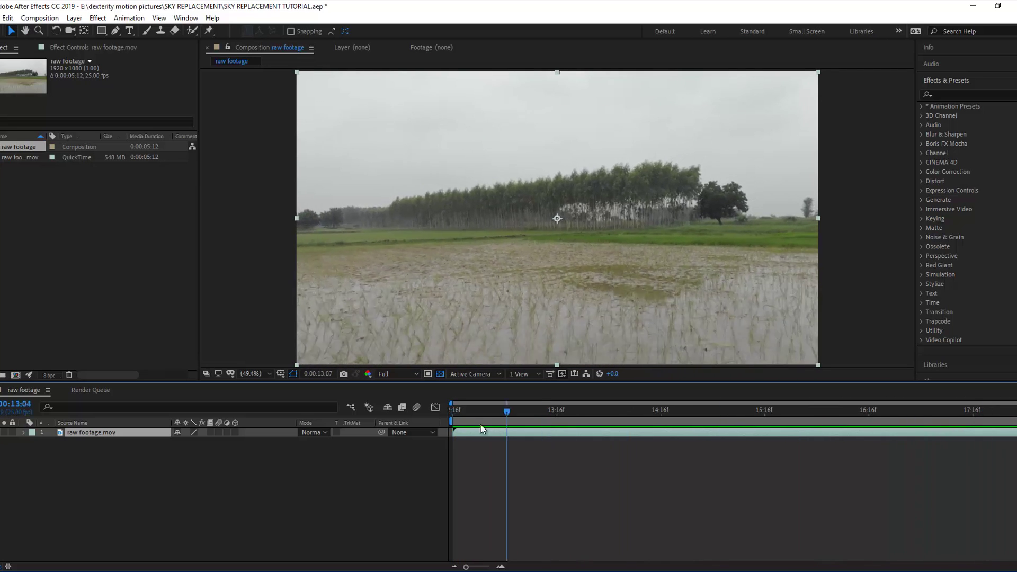
# Step: At about 15:09, add a Null 1 layer above raw footage.mov and expand the Tracker panel
pyautogui.moveTo(484, 412); pyautogui.dragTo(740, 412)
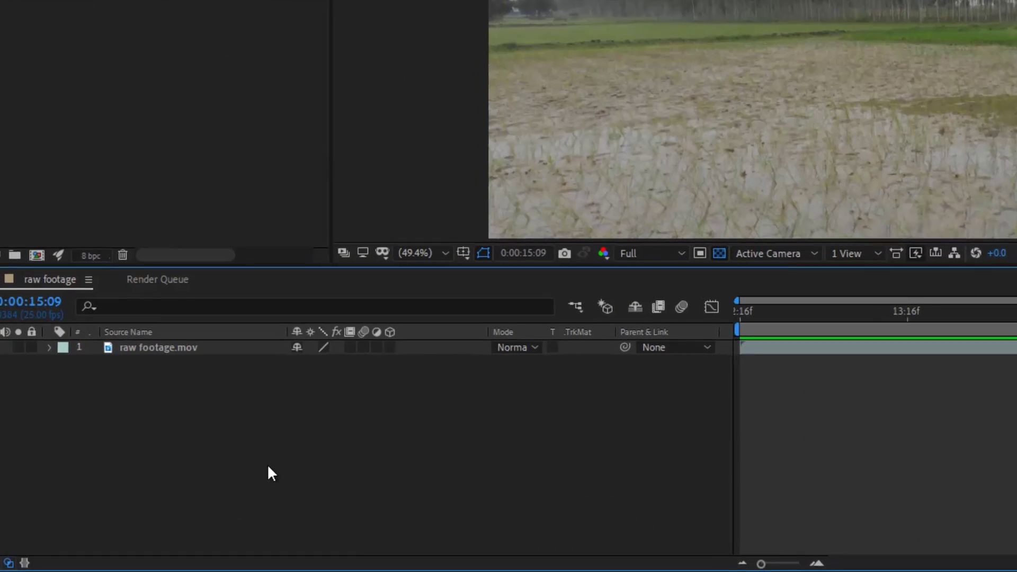
pyautogui.rightClick(207, 487)
pyautogui.moveTo(242, 332)
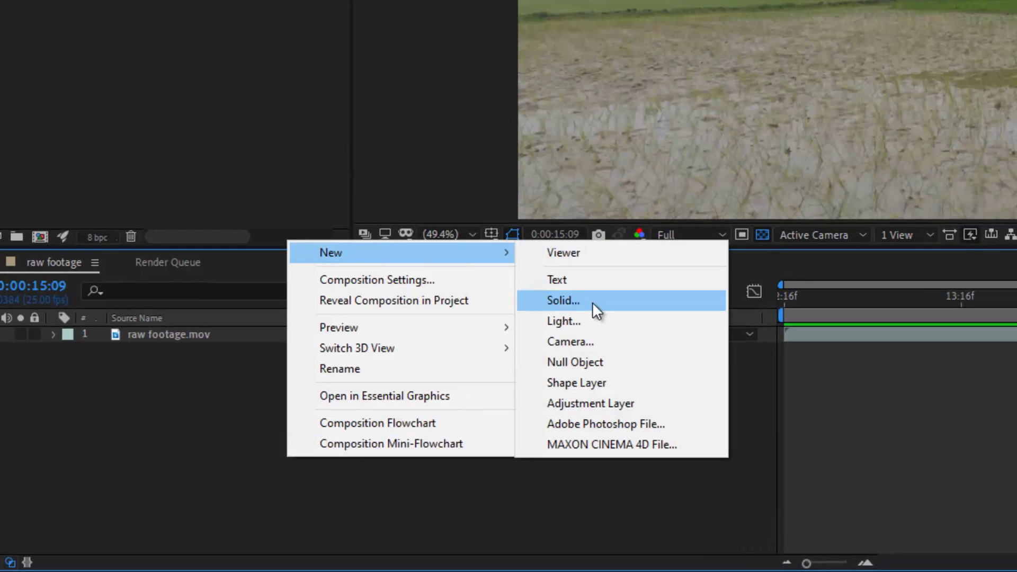
pyautogui.click(591, 360)
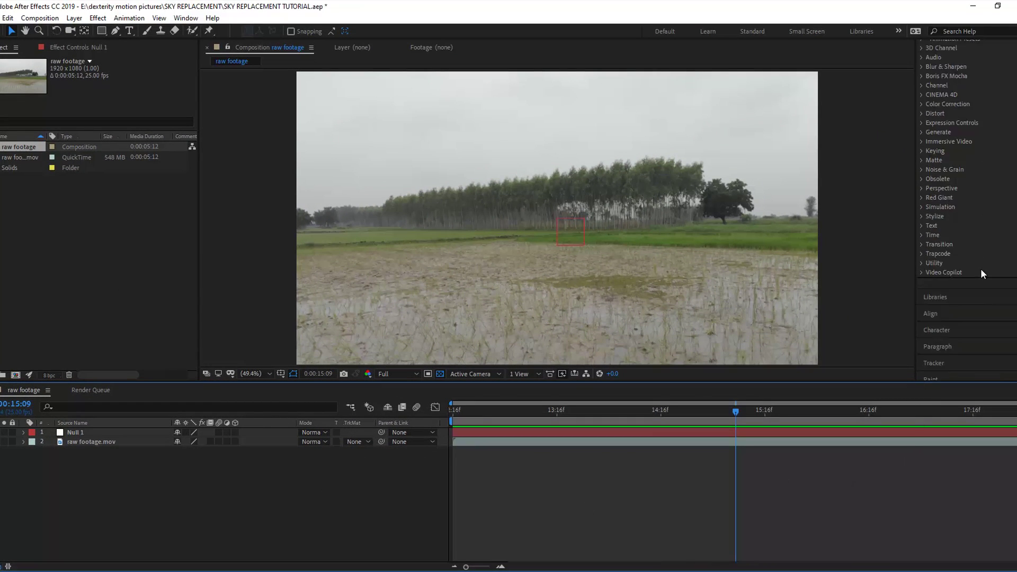
pyautogui.scroll(-5, 981, 269)
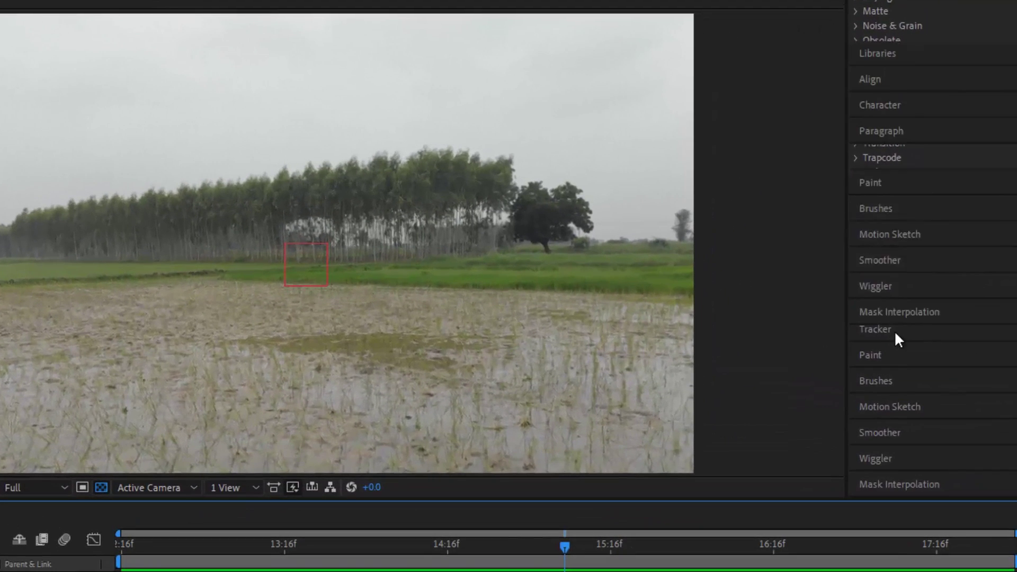
pyautogui.click(895, 331)
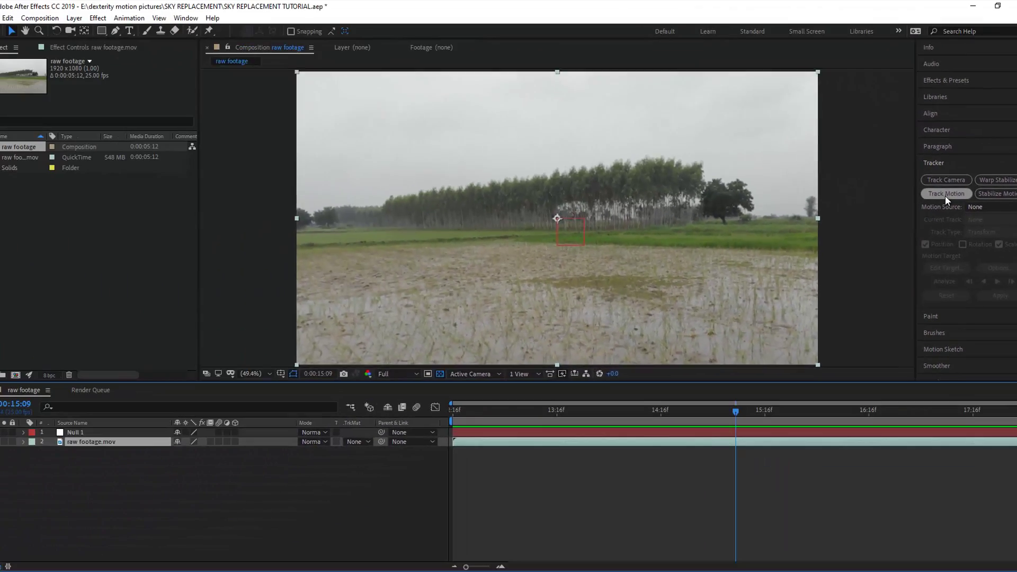
# Step: Start Track Motion with Scale enabled, placing Track Points 1 and 2 on the treetops
pyautogui.click(866, 219)
pyautogui.scroll(3, 652, 177)
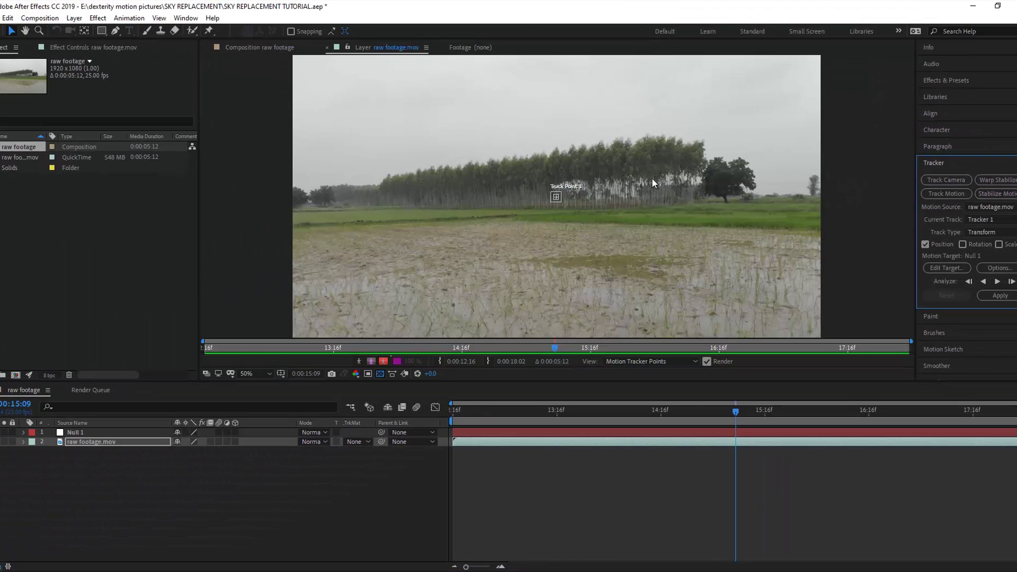
pyautogui.moveTo(559, 192); pyautogui.dragTo(553, 163)
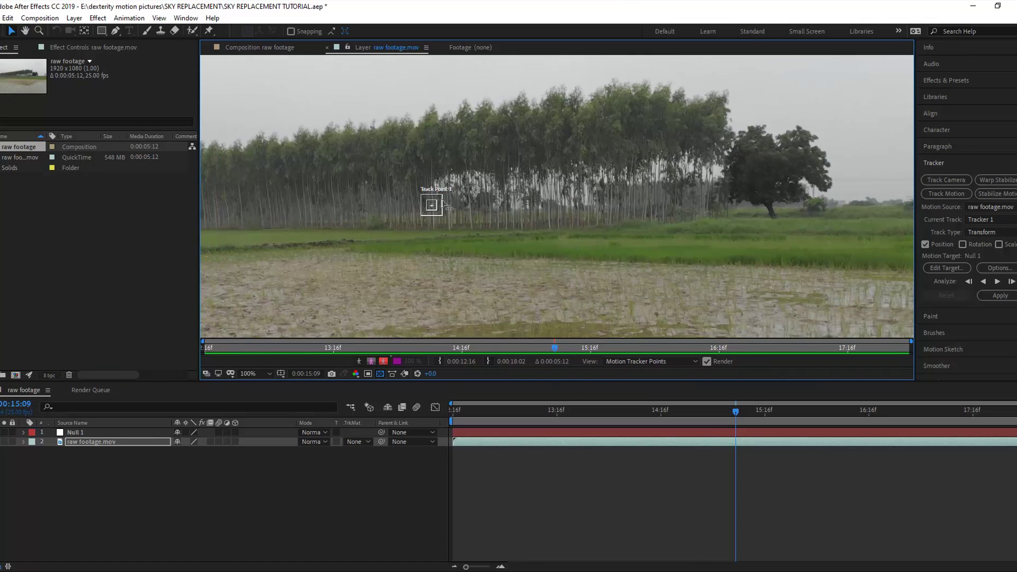
pyautogui.moveTo(434, 208); pyautogui.dragTo(801, 130)
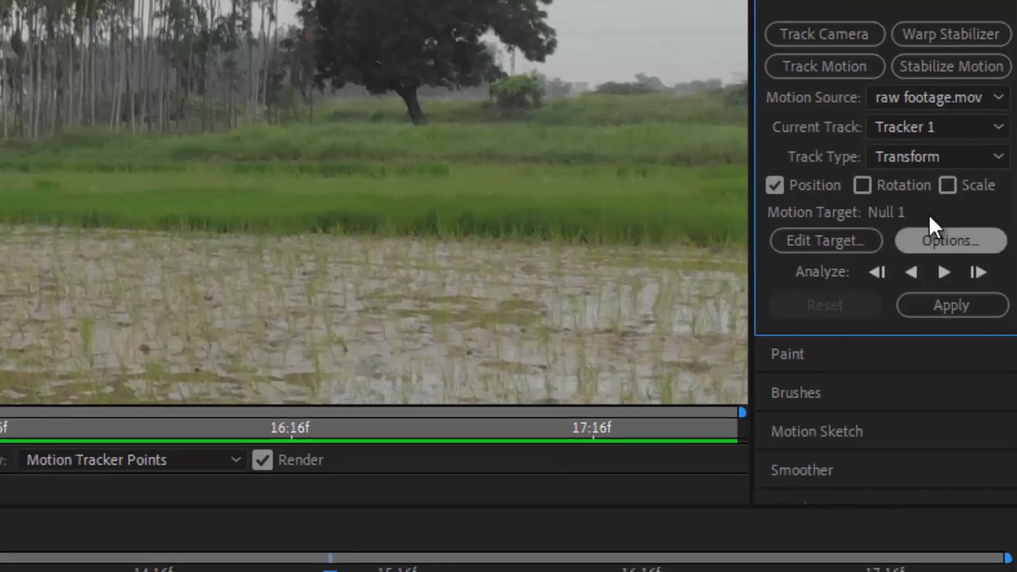
pyautogui.click(948, 184)
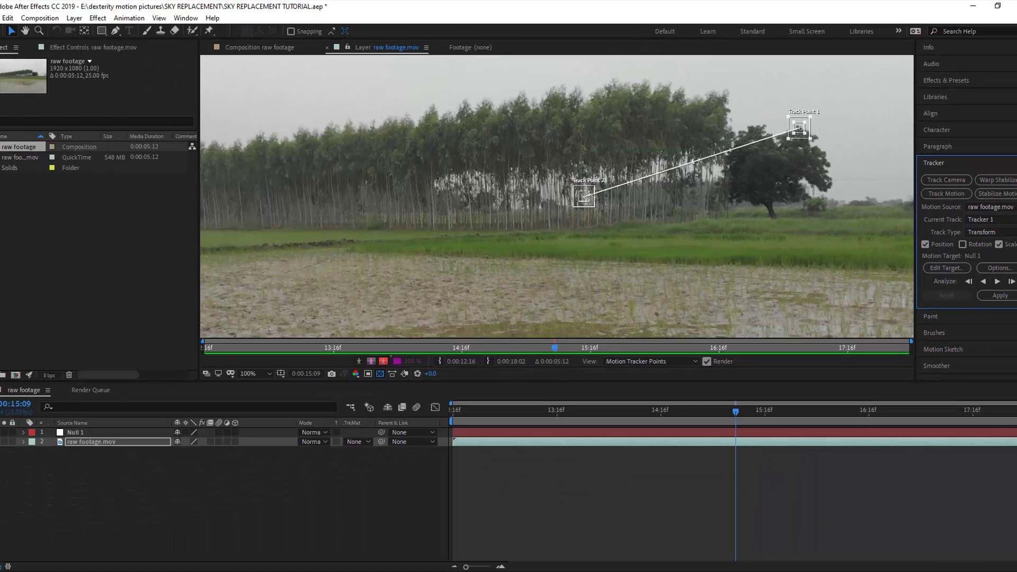
pyautogui.moveTo(584, 197); pyautogui.dragTo(726, 99)
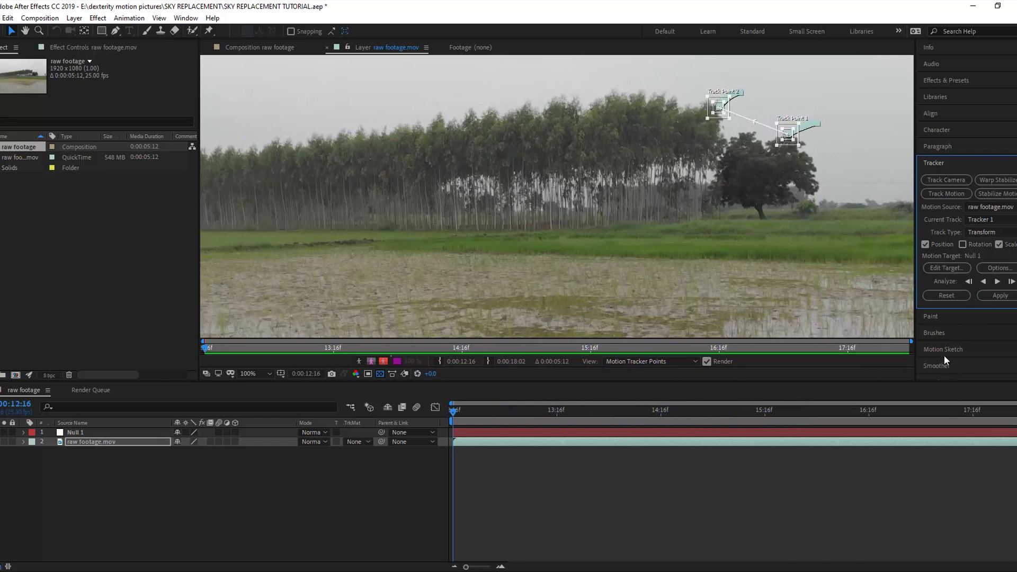
# Step: Set Null 1 as the motion target, apply the track in X and Y, and preview
pyautogui.click(935, 269)
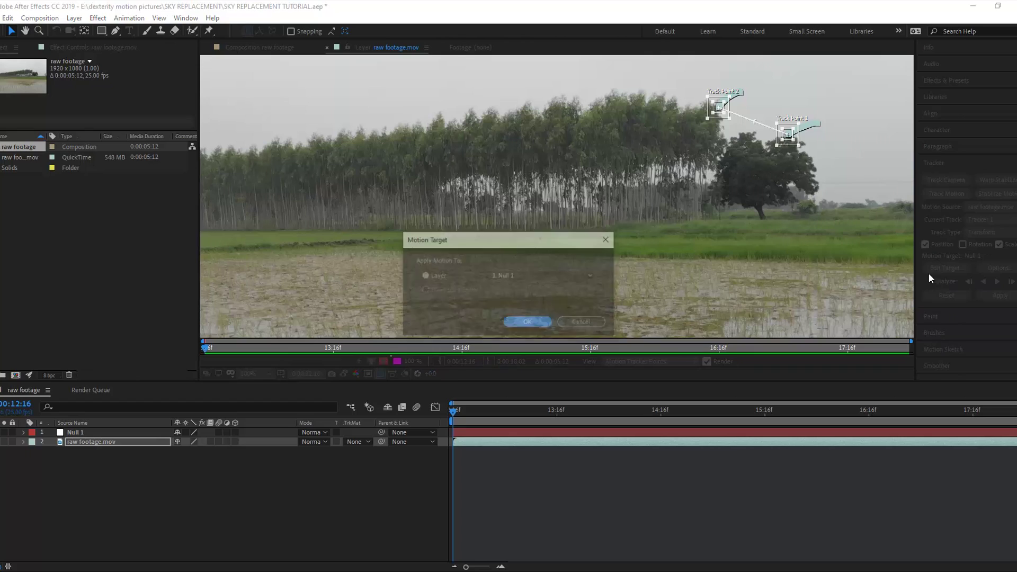
pyautogui.click(524, 323)
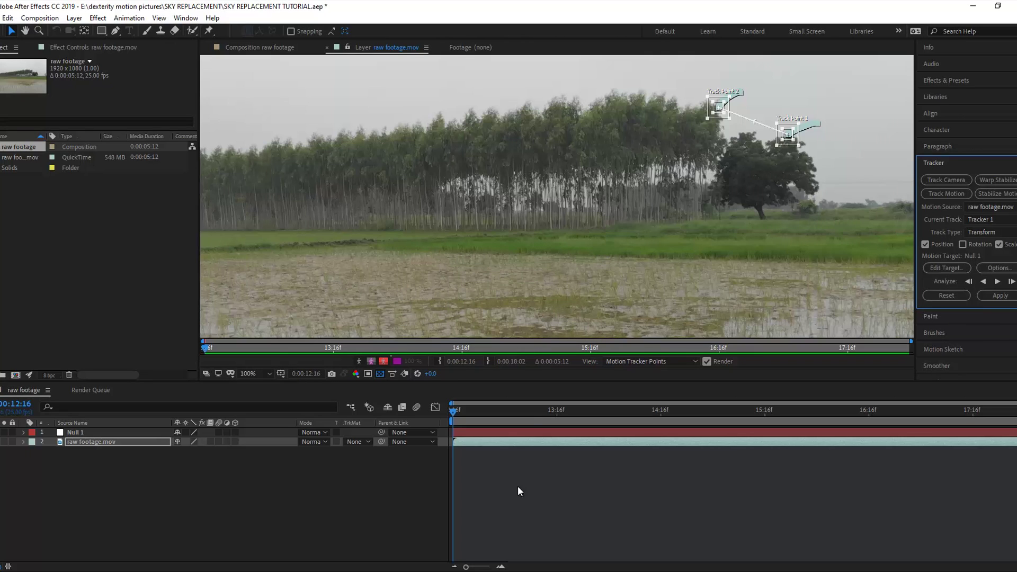
pyautogui.click(999, 296)
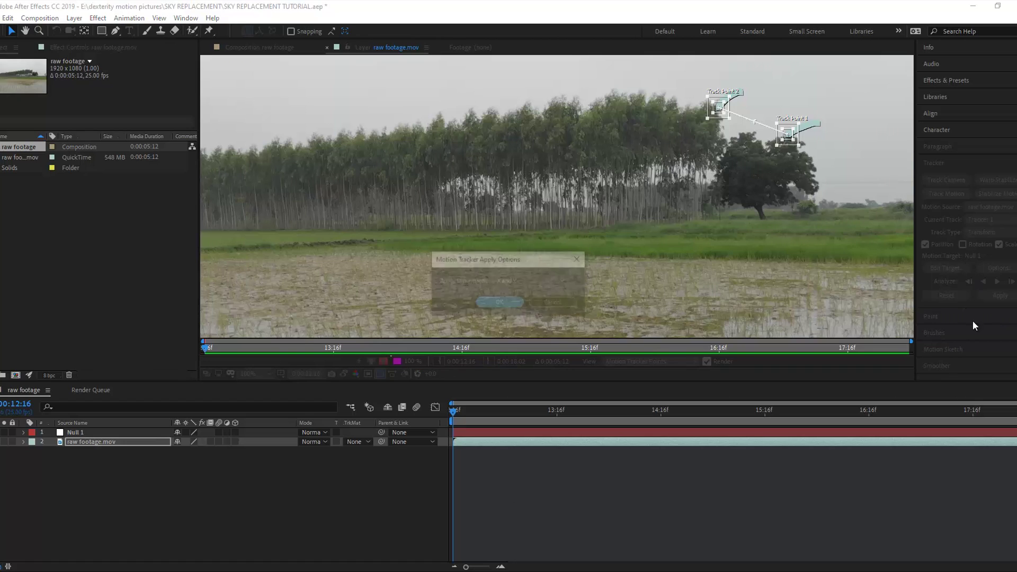
pyautogui.click(476, 302)
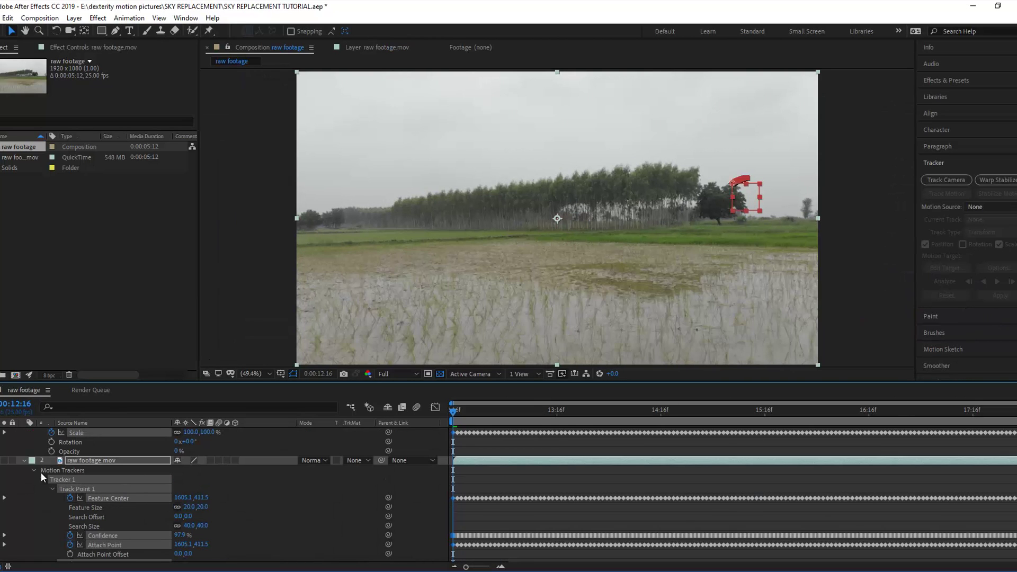
pyautogui.click(26, 459)
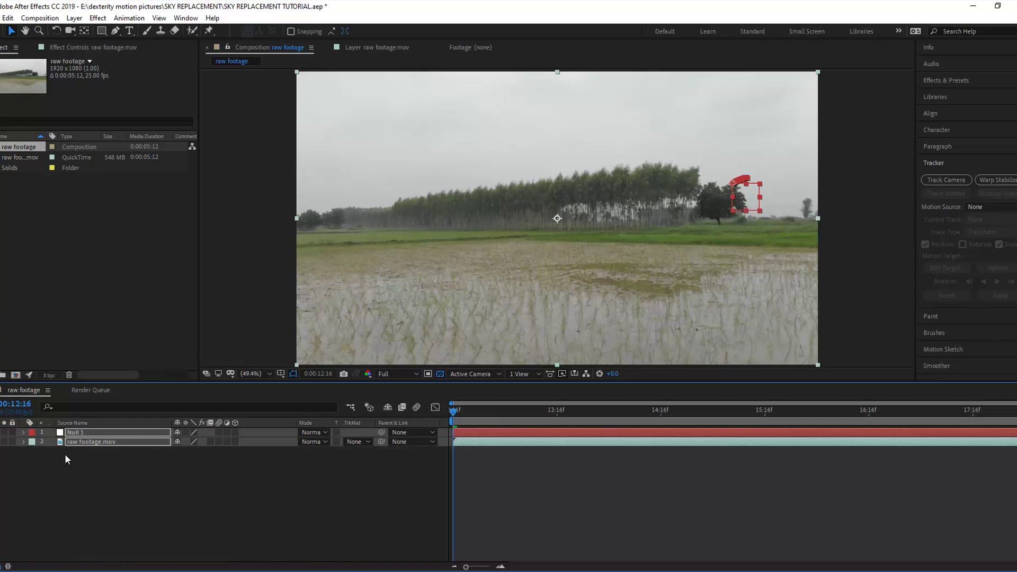
pyautogui.click(503, 476)
pyautogui.press('space')
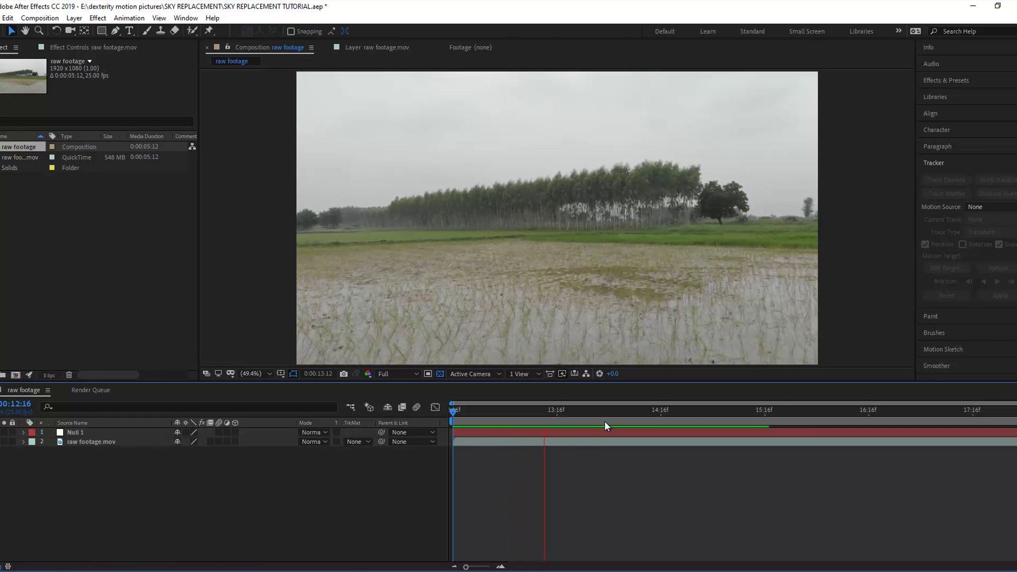
# Step: Search Effects & Presets for 'lum' and apply Luma Key to raw footage.mov
pyautogui.hotkey('ctrl', '5')
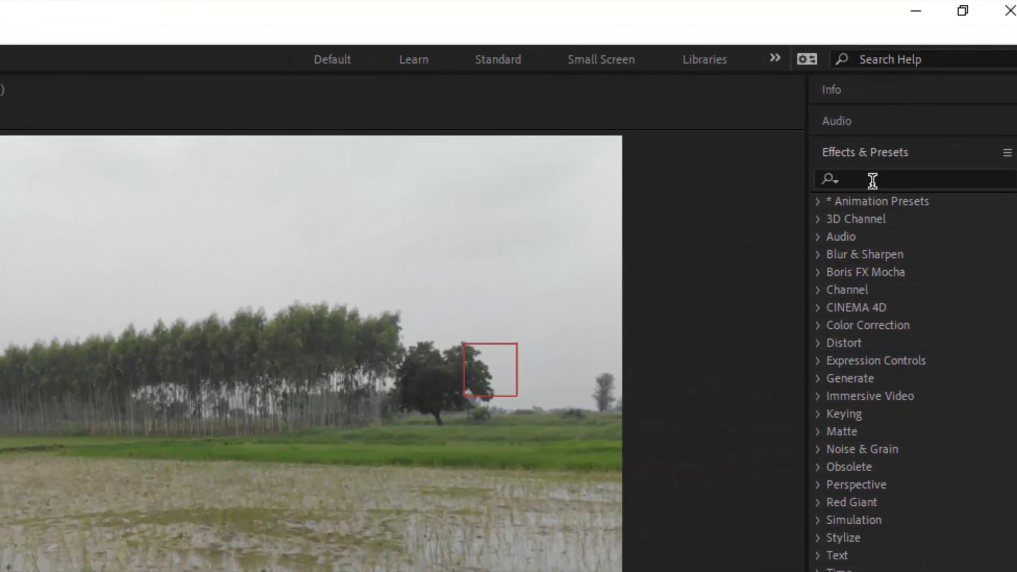
pyautogui.click(873, 181)
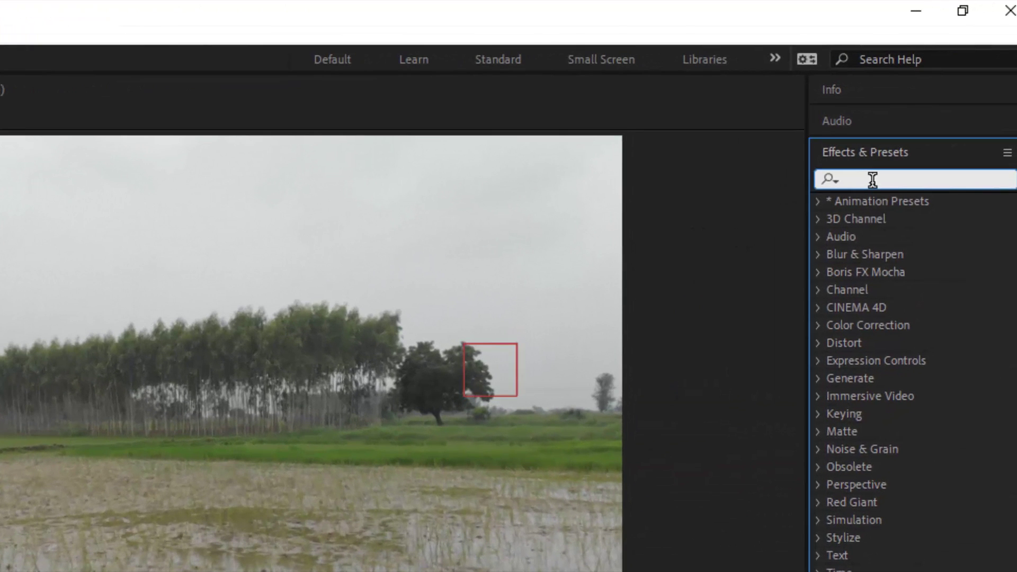
pyautogui.write('lum')
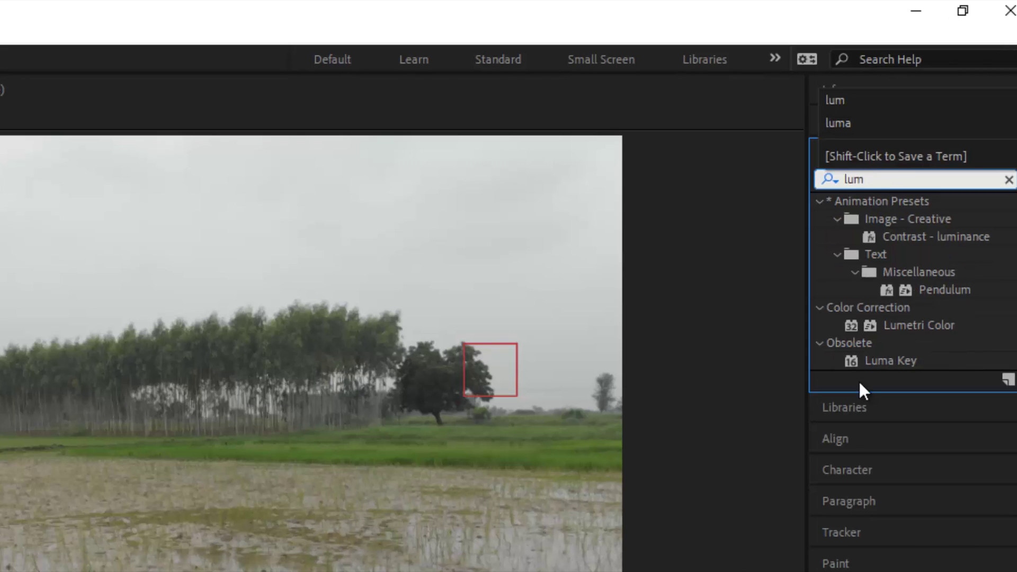
pyautogui.click(879, 361)
pyautogui.moveTo(879, 361); pyautogui.dragTo(129, 442)
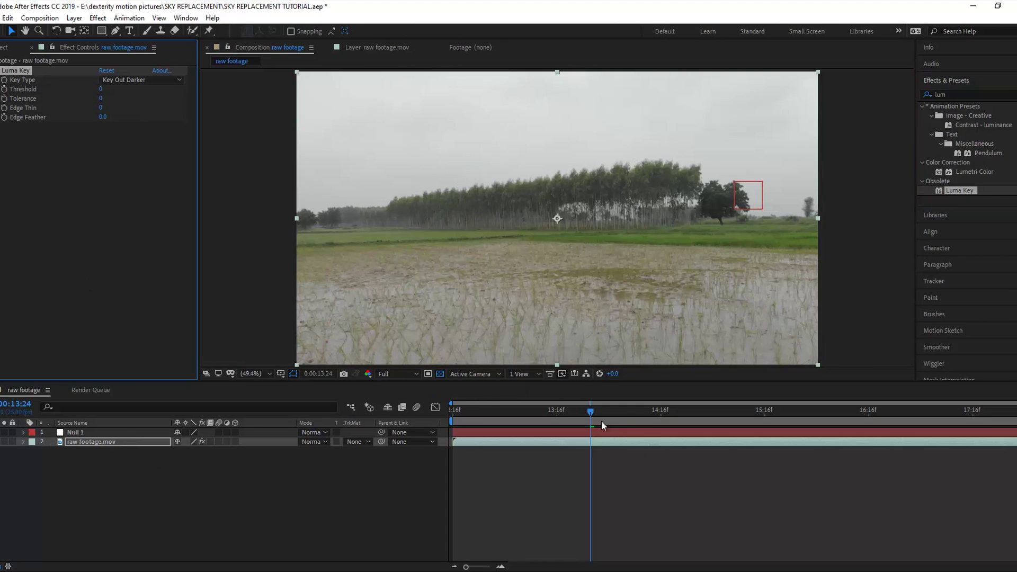
# Step: Set Luma Key to Key Out Brighter at Threshold 157 so the grey sky disappears, and preview
pyautogui.click(122, 80)
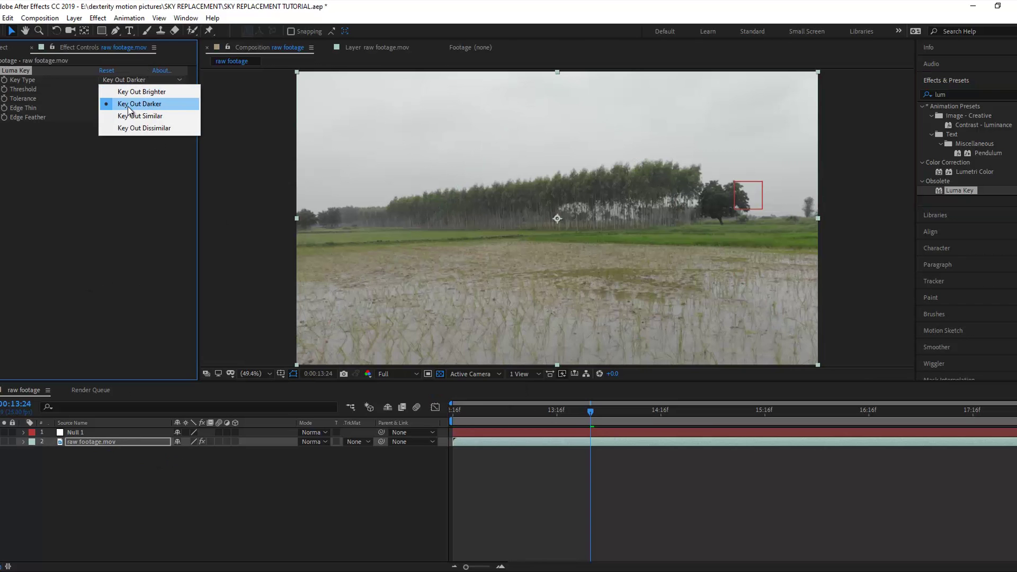
pyautogui.click(136, 92)
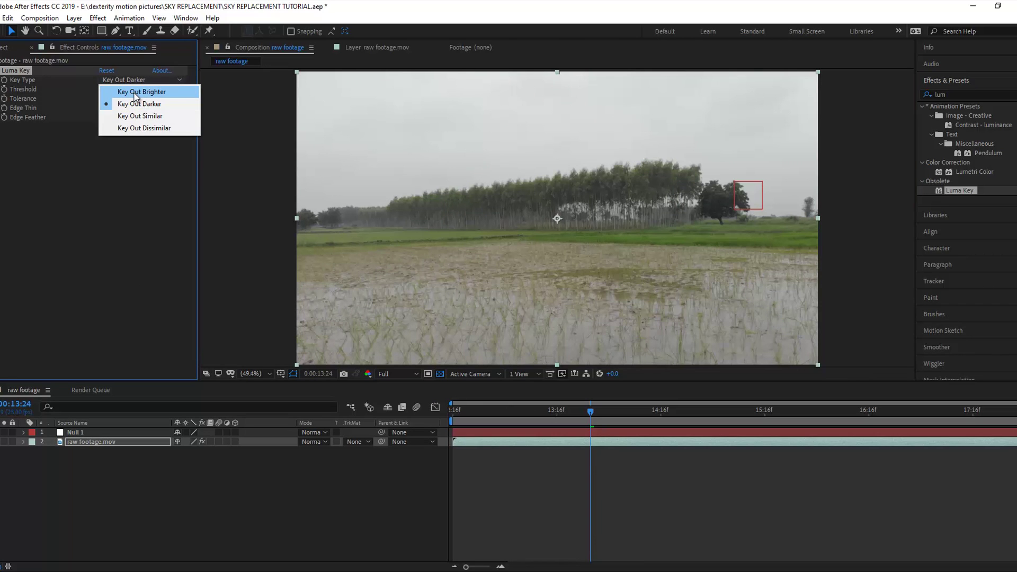
pyautogui.click(134, 93)
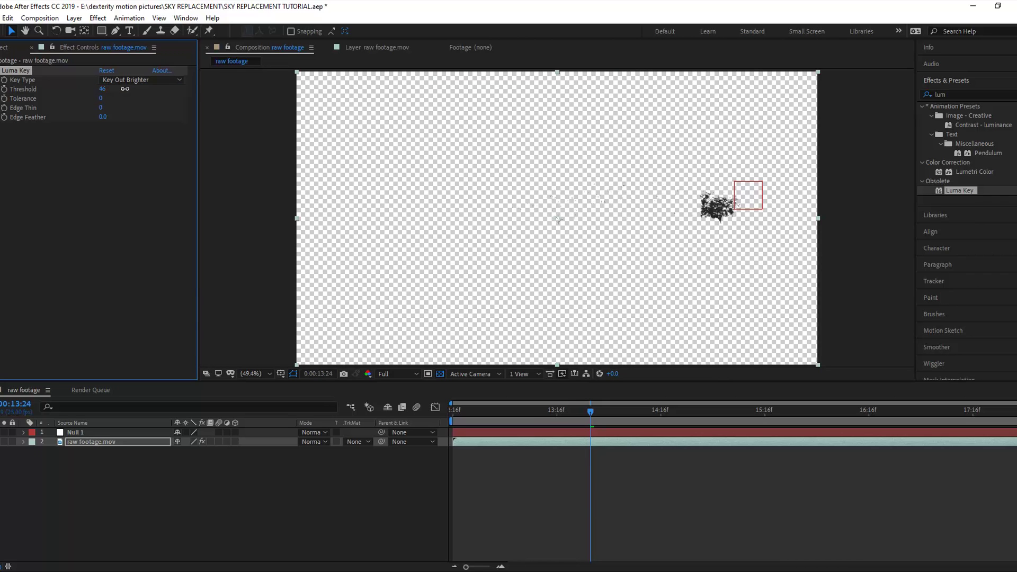
pyautogui.moveTo(125, 89); pyautogui.dragTo(186, 90)
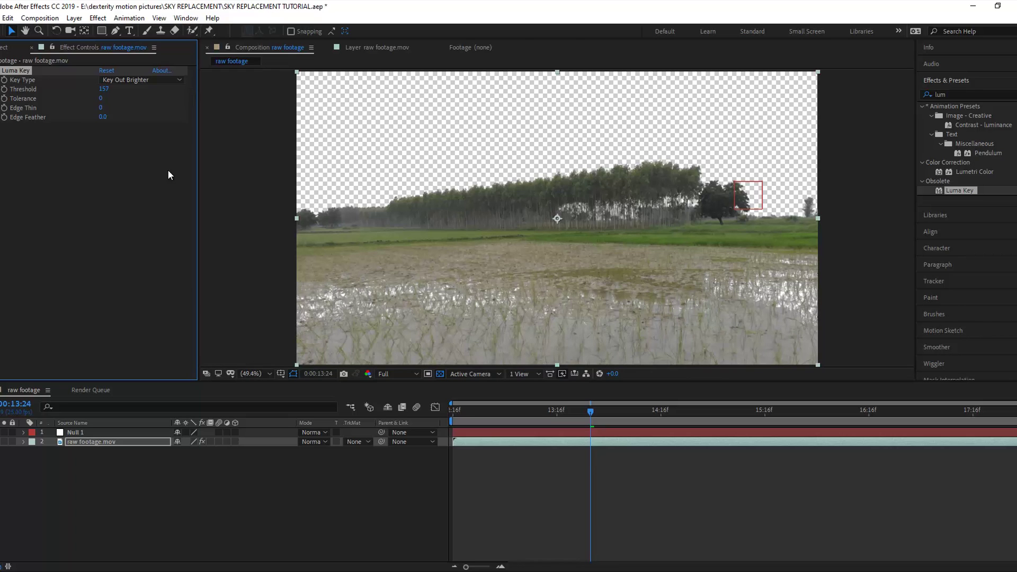
pyautogui.click(622, 480)
pyautogui.press('space')
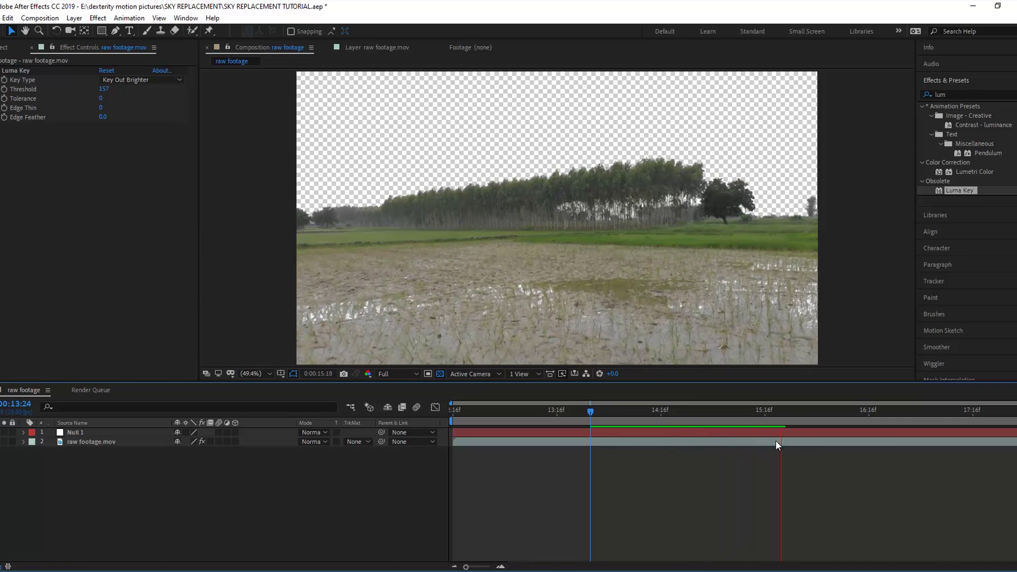
pyautogui.moveTo(806, 410); pyautogui.dragTo(586, 418)
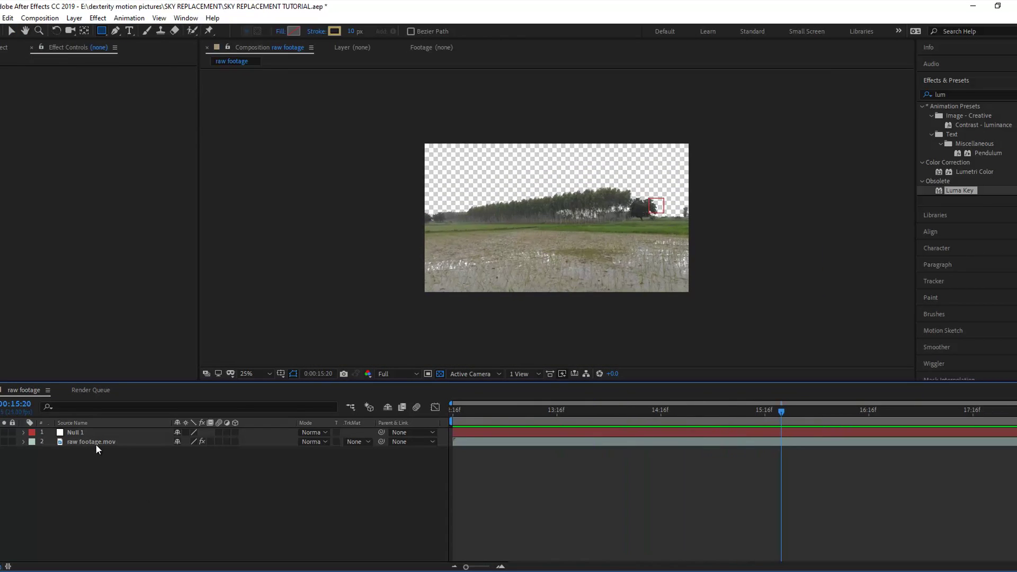
# Step: Duplicate the raw footage.mov layer and select the copy
pyautogui.click(97, 443)
pyautogui.hotkey('ctrl', 'd')
pyautogui.click(92, 451)
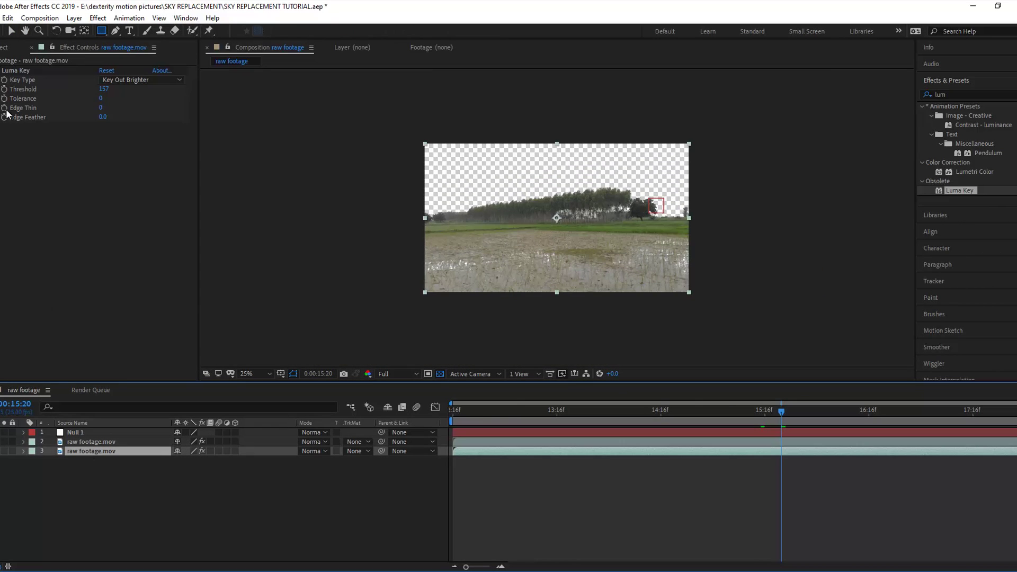
# Step: Remove the Luma Key effect from the duplicated footage layer
pyautogui.click(15, 71)
pyautogui.press('Delete')
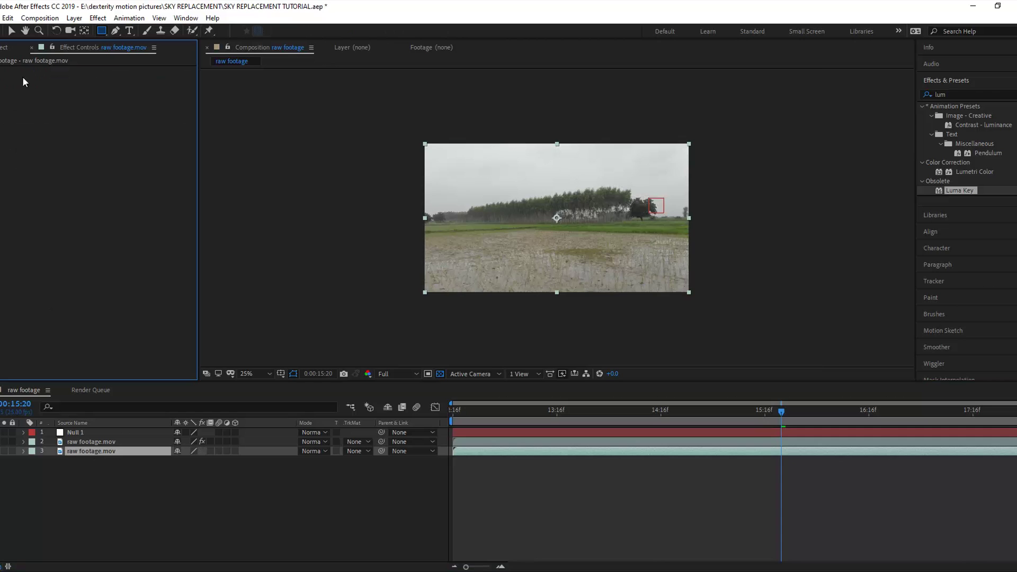
pyautogui.press('.')
pyautogui.press(',')
# Step: Draw a rectangular Mask 1 over the sky in Subtract mode and scrub to check it
pyautogui.click(100, 32)
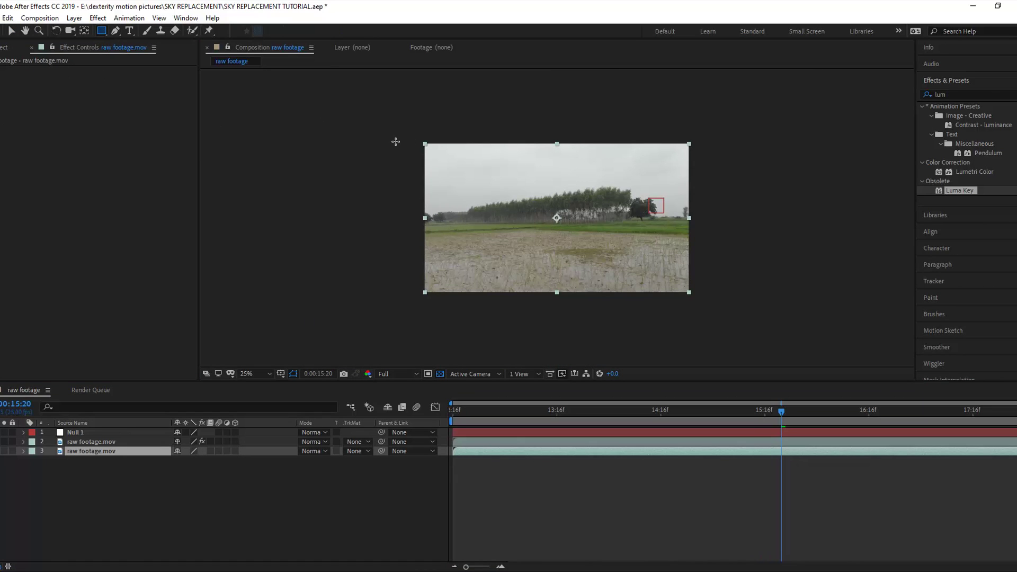
pyautogui.moveTo(350, 96); pyautogui.dragTo(777, 232)
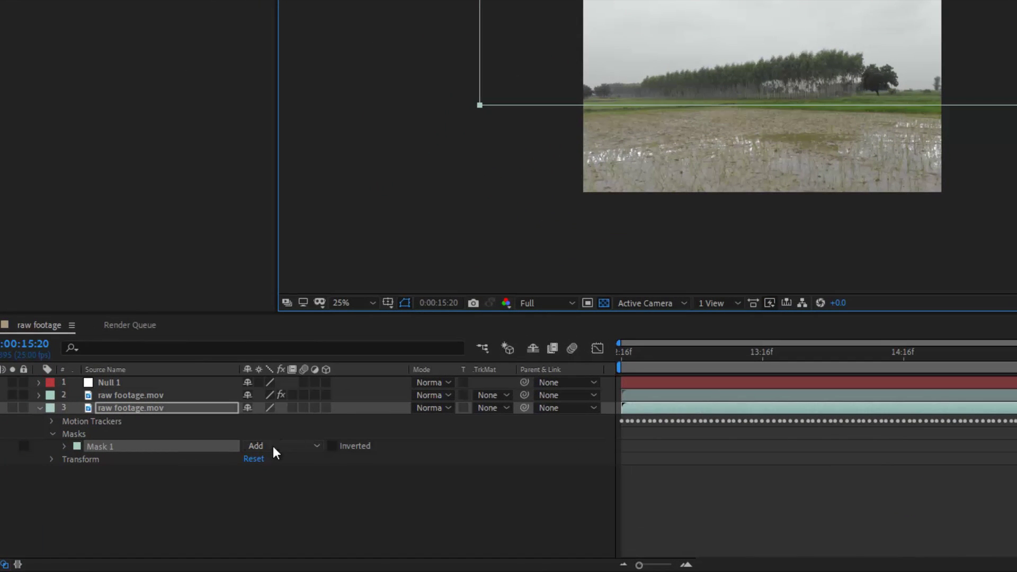
pyautogui.click(275, 446)
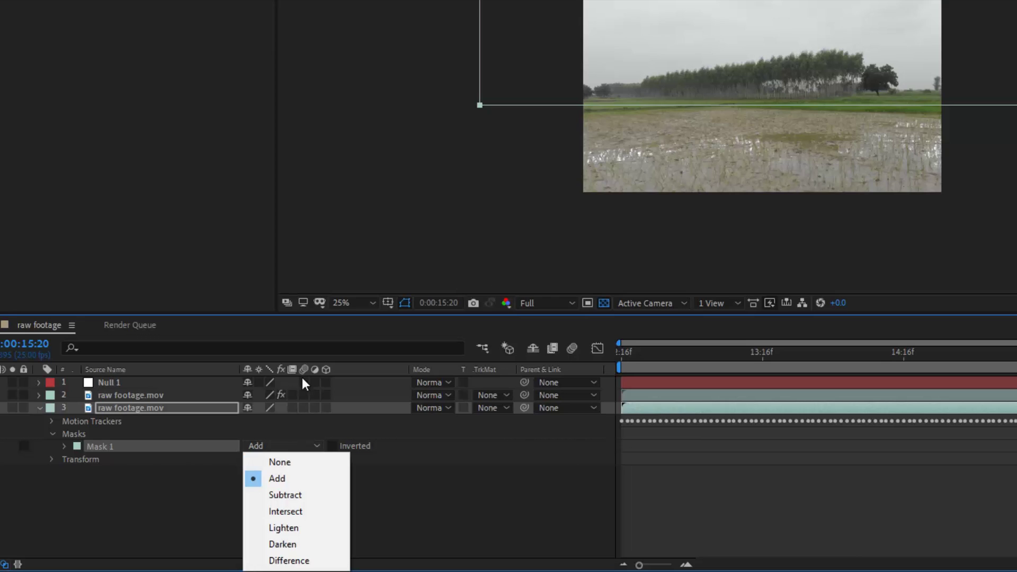
pyautogui.click(284, 492)
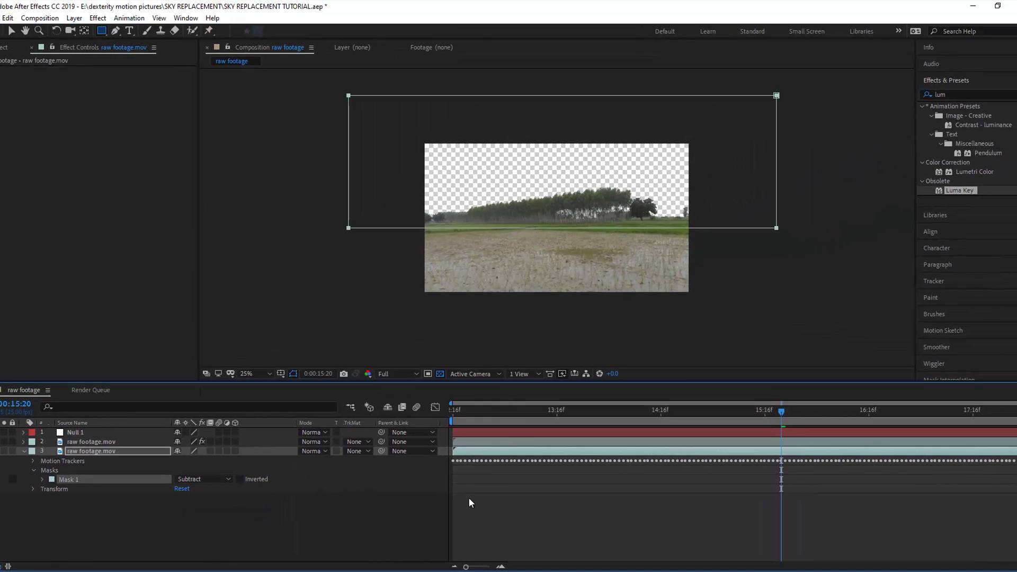
pyautogui.click(509, 486)
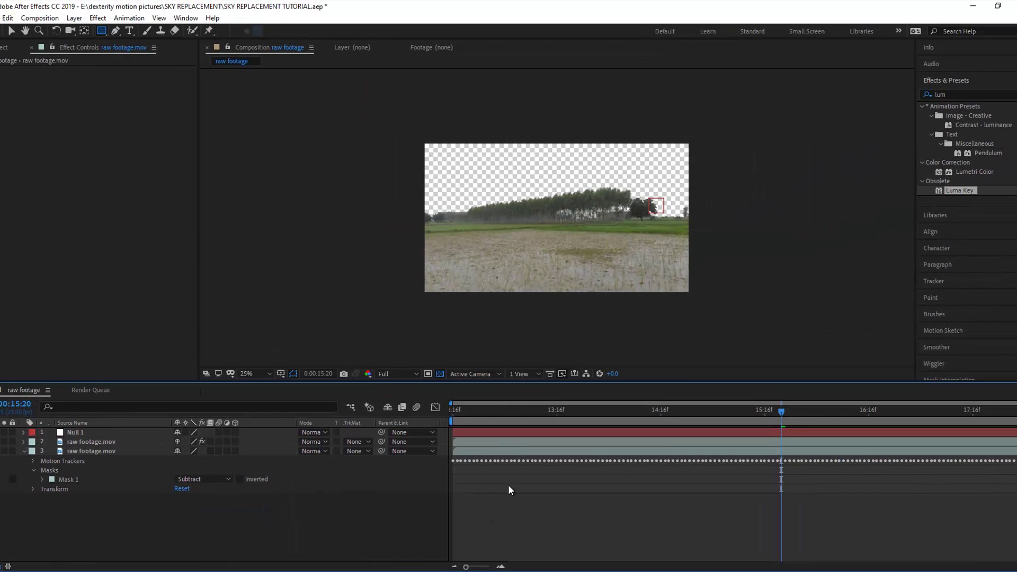
pyautogui.press('.')
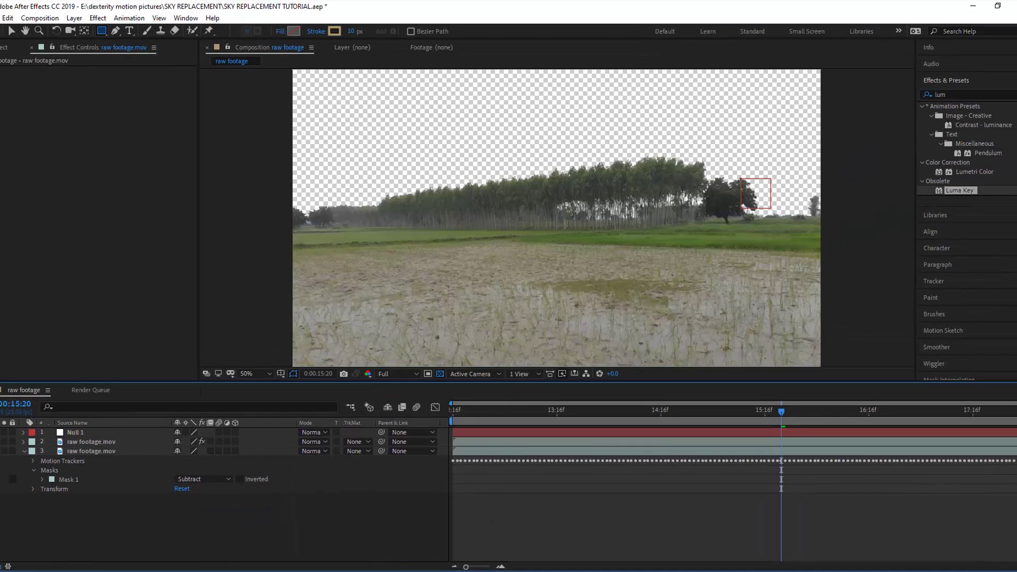
pyautogui.click(11, 32)
pyautogui.moveTo(784, 419)
pyautogui.mouseDown()
pyautogui.moveTo(522, 418)
pyautogui.moveTo(765, 418)
pyautogui.mouseUp()
# Step: Import 6083.jpg and place it as the bottom layer beneath the footage
pyautogui.click(5, 47)
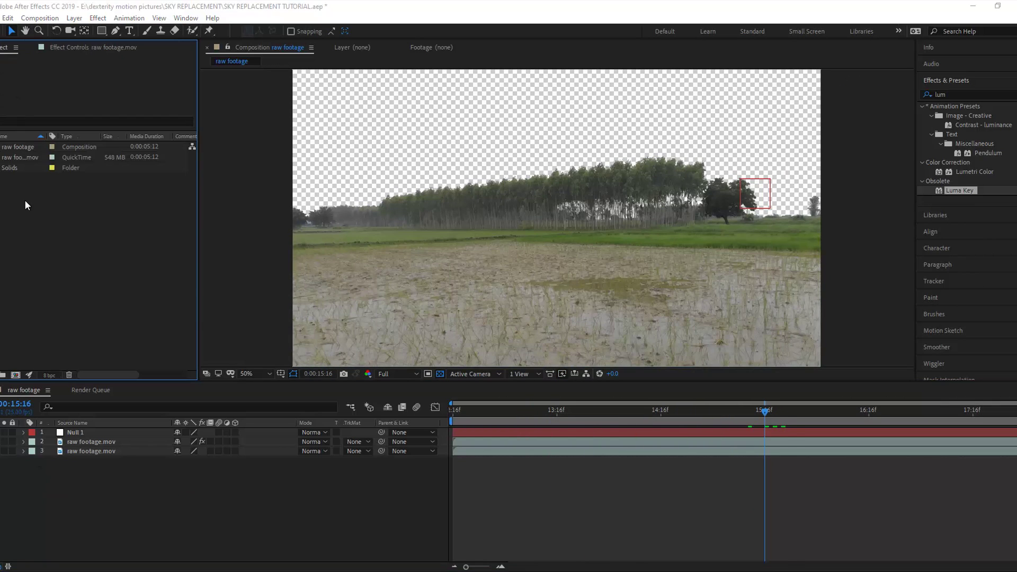
pyautogui.doubleClick(24, 200)
pyautogui.click(243, 129)
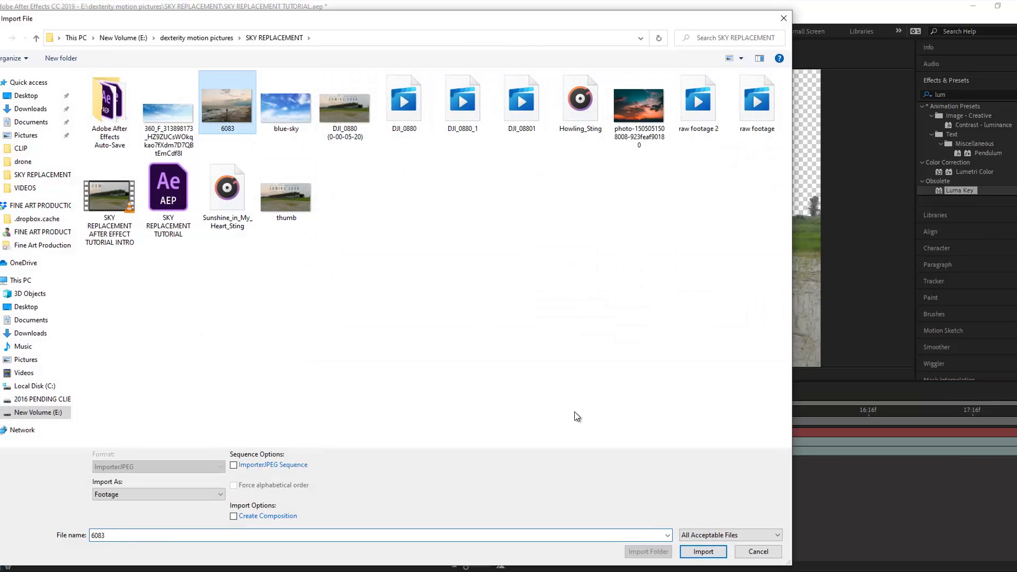
pyautogui.click(694, 554)
pyautogui.moveTo(16, 152); pyautogui.dragTo(81, 485)
pyautogui.press('space')
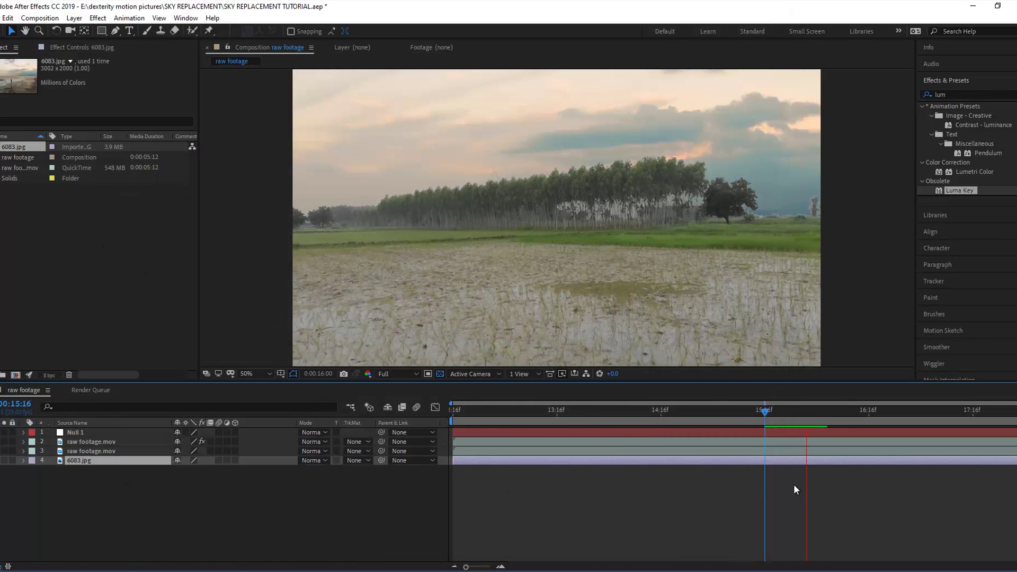
# Step: Lower the sky image to Position 960.0, 638.0 and preview the shot from around 13:03
pyautogui.press('p')
pyautogui.moveTo(198, 469); pyautogui.dragTo(250, 477)
pyautogui.press('space')
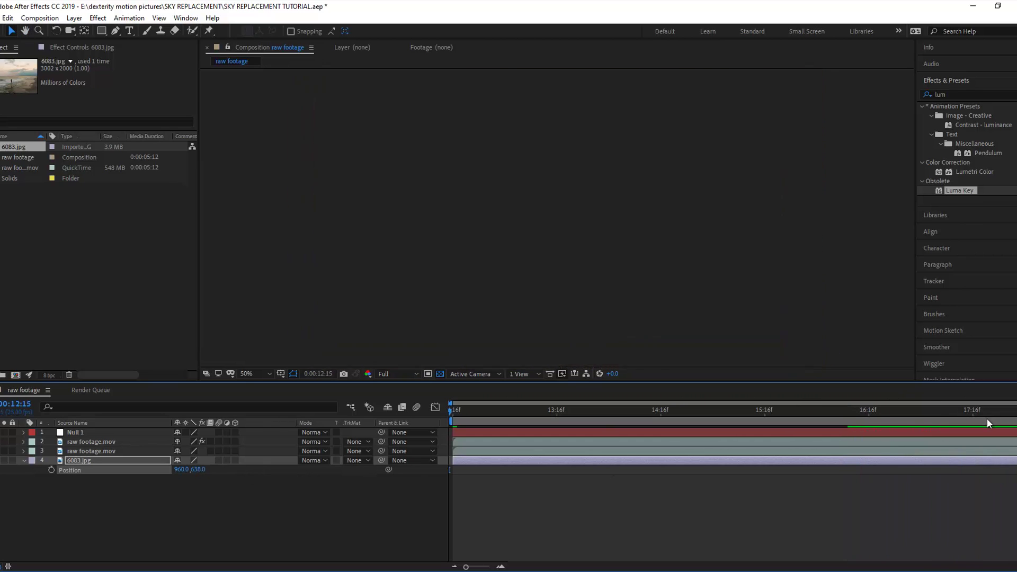
pyautogui.moveTo(987, 419); pyautogui.dragTo(503, 412)
pyautogui.press('space')
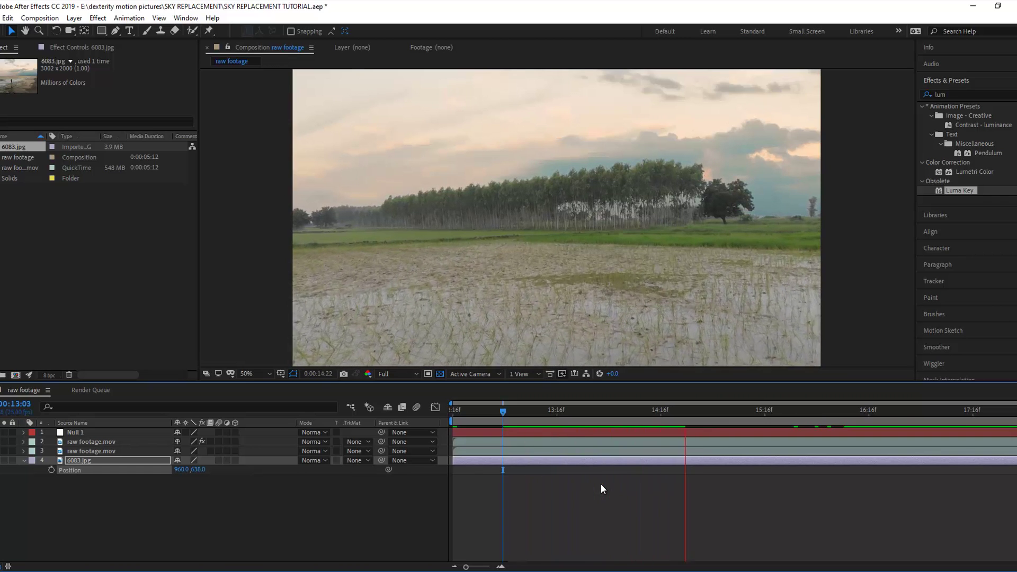
# Step: Zoom in on the tree line and draw a Pen Mask 2 around it on the lower footage copy
pyautogui.press('space')
pyautogui.click(89, 451)
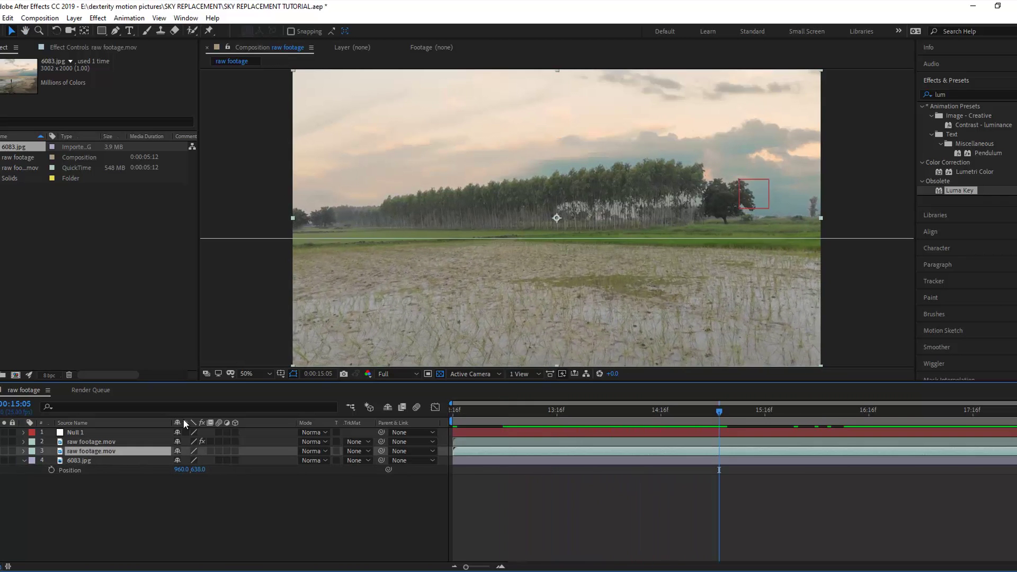
pyautogui.press('.')
pyautogui.press('h')
pyautogui.moveTo(697, 177); pyautogui.dragTo(612, 195)
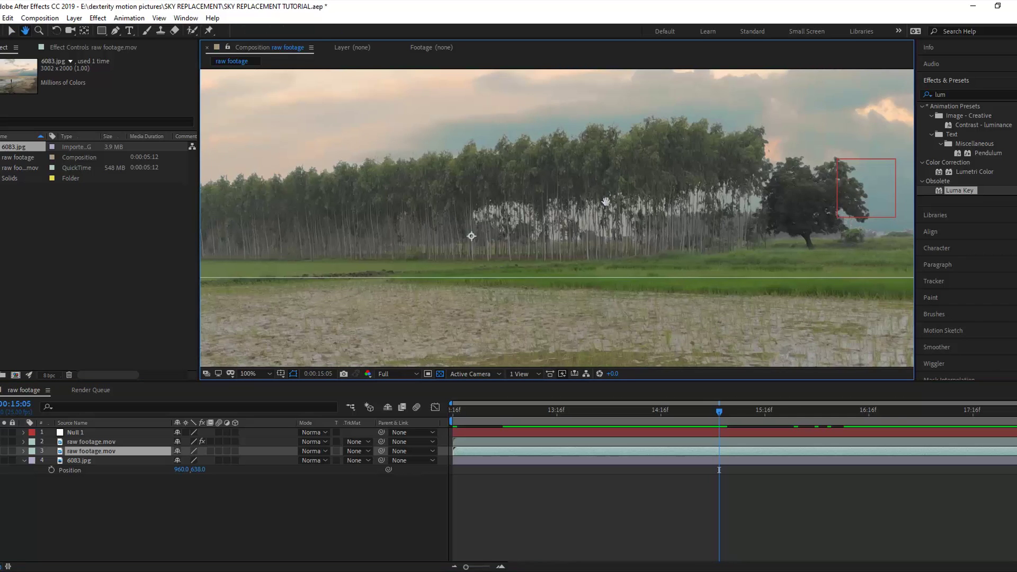
pyautogui.click(115, 506)
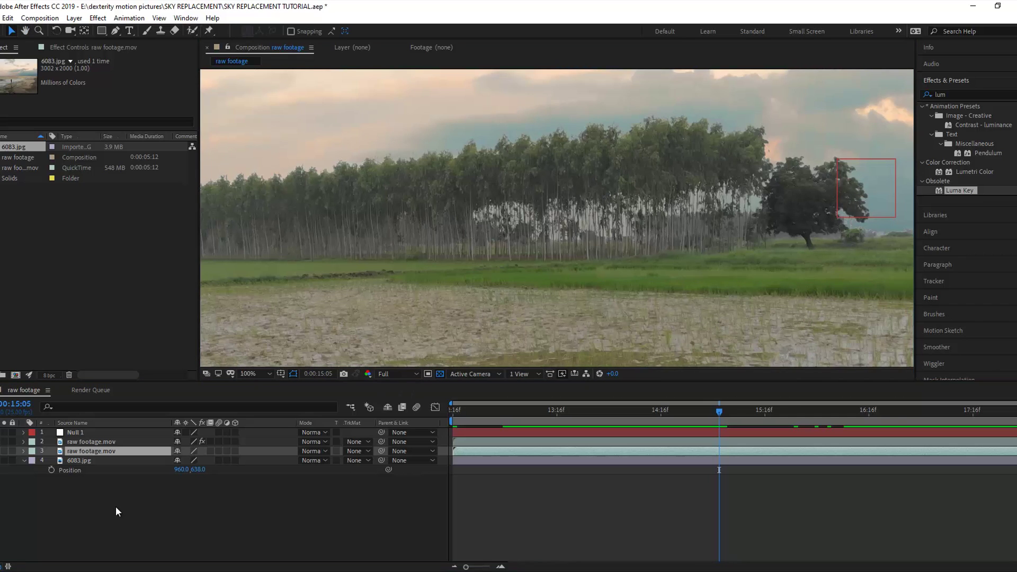
pyautogui.click(91, 451)
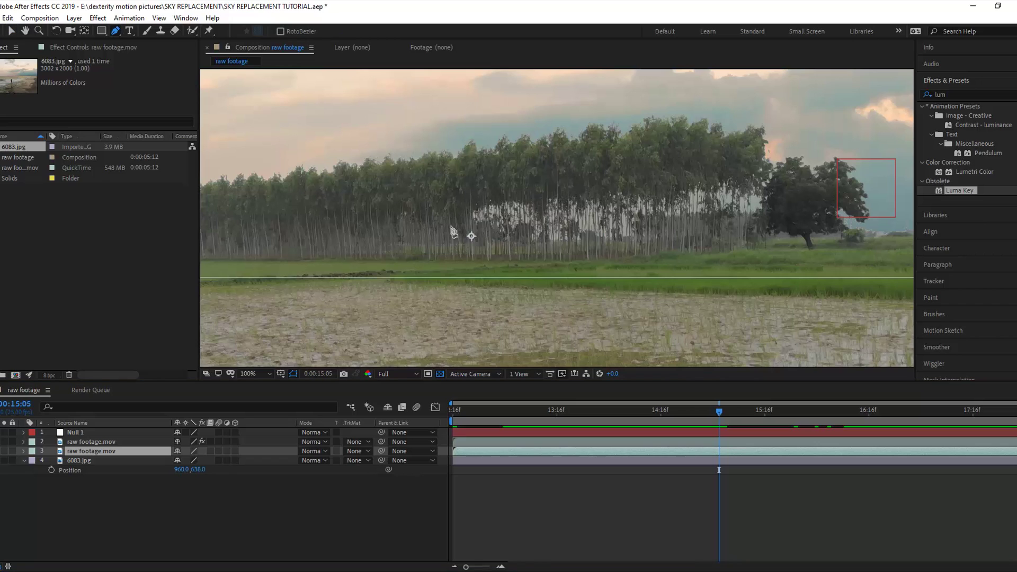
pyautogui.click(447, 197)
pyautogui.click(533, 188)
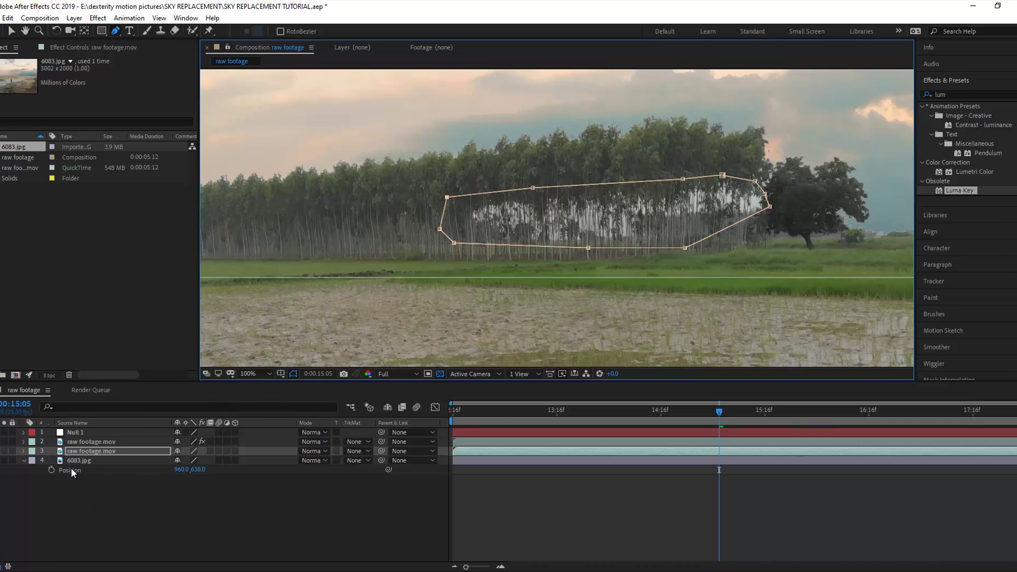
# Step: Feather Mask 2 to about 78 pixels, then zoom out and collapse the layer properties
pyautogui.press('m')
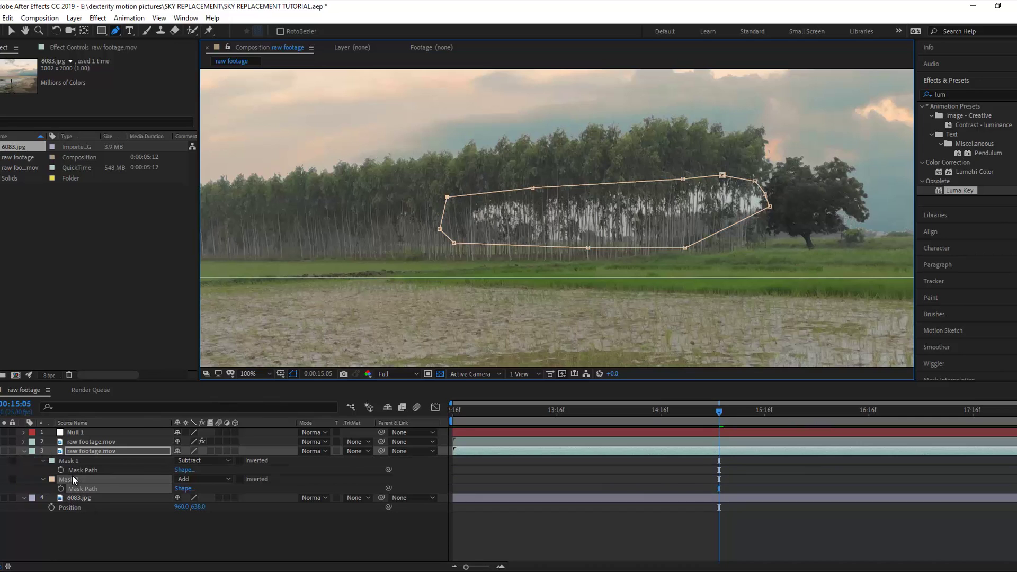
pyautogui.click(43, 479)
pyautogui.click(42, 480)
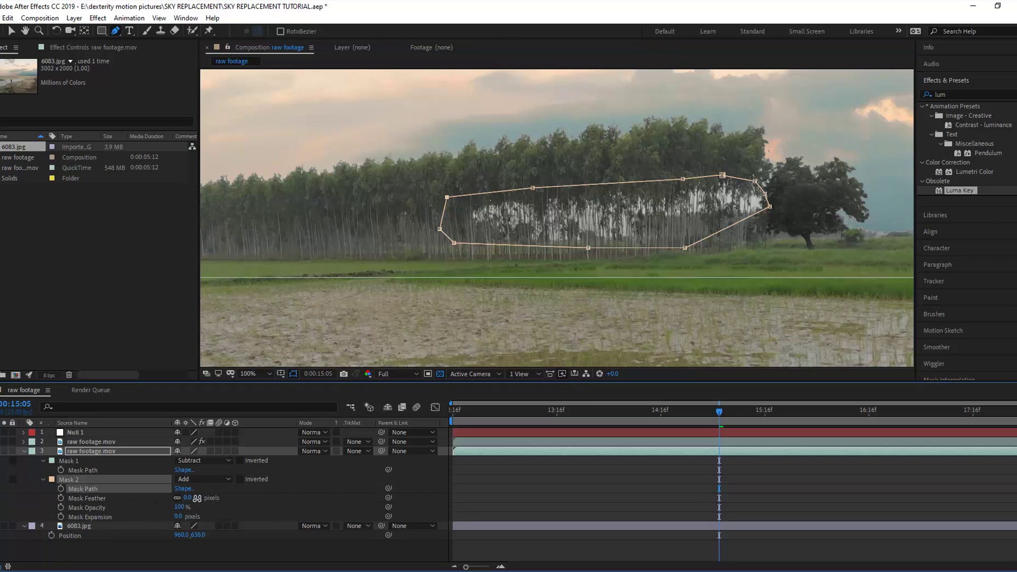
pyautogui.moveTo(197, 498); pyautogui.dragTo(210, 496)
pyautogui.moveTo(220, 496); pyautogui.dragTo(696, 538)
pyautogui.click(754, 542)
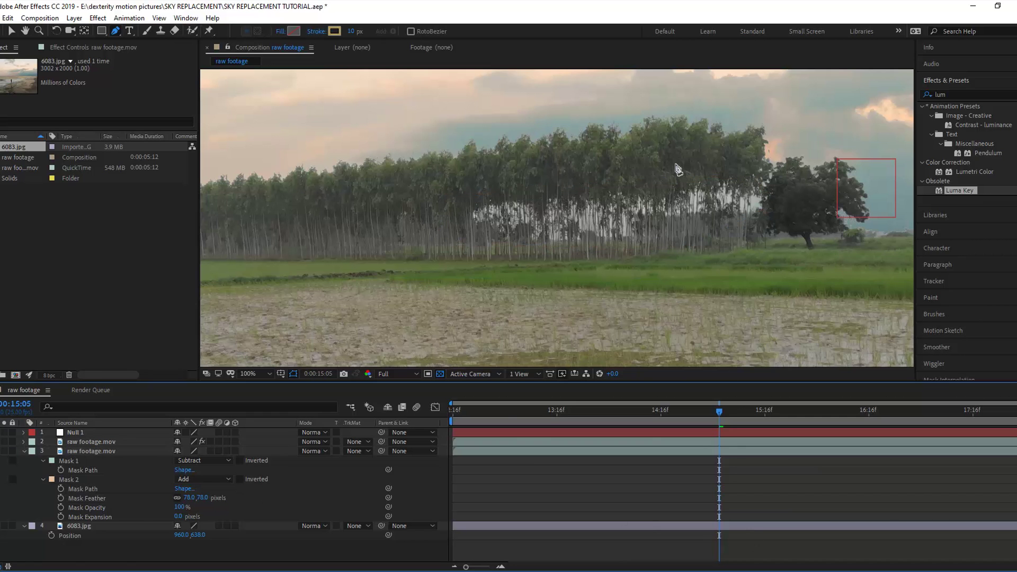
pyautogui.press(',')
pyautogui.press('u')
pyautogui.click(502, 411)
# Step: At frame 14:18, set 6083.jpg's parent to 1. Null 1 and preview the tracked sky
pyautogui.moveTo(503, 412); pyautogui.dragTo(919, 445)
pyautogui.moveTo(760, 446); pyautogui.dragTo(670, 448)
pyautogui.click(402, 460)
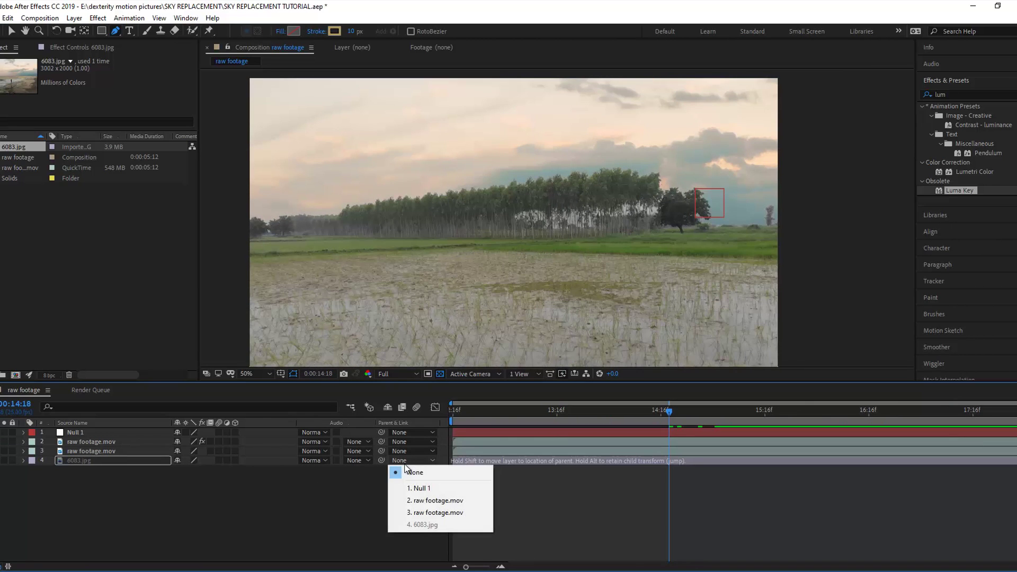
pyautogui.click(415, 486)
pyautogui.press('space')
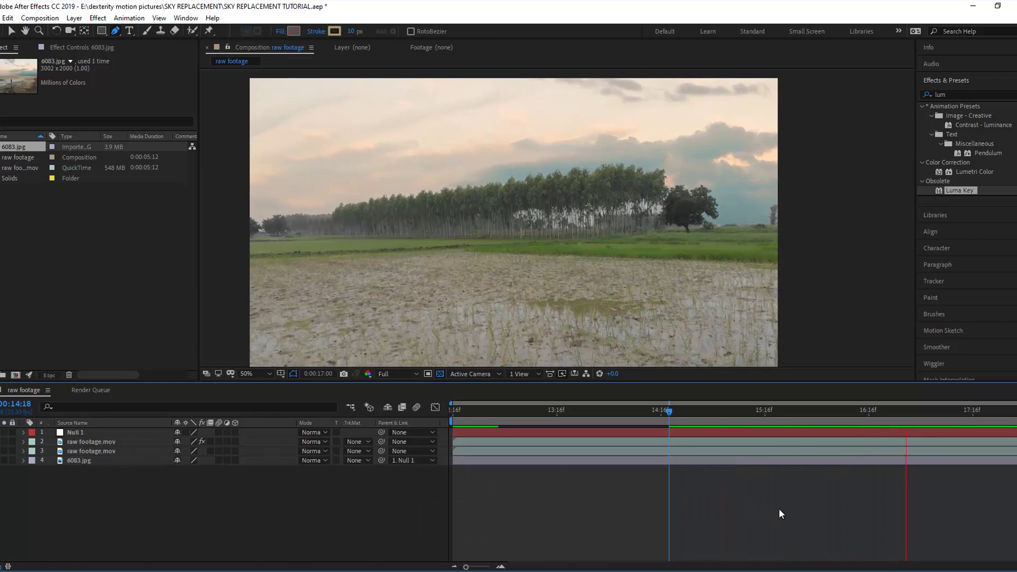
pyautogui.press('space')
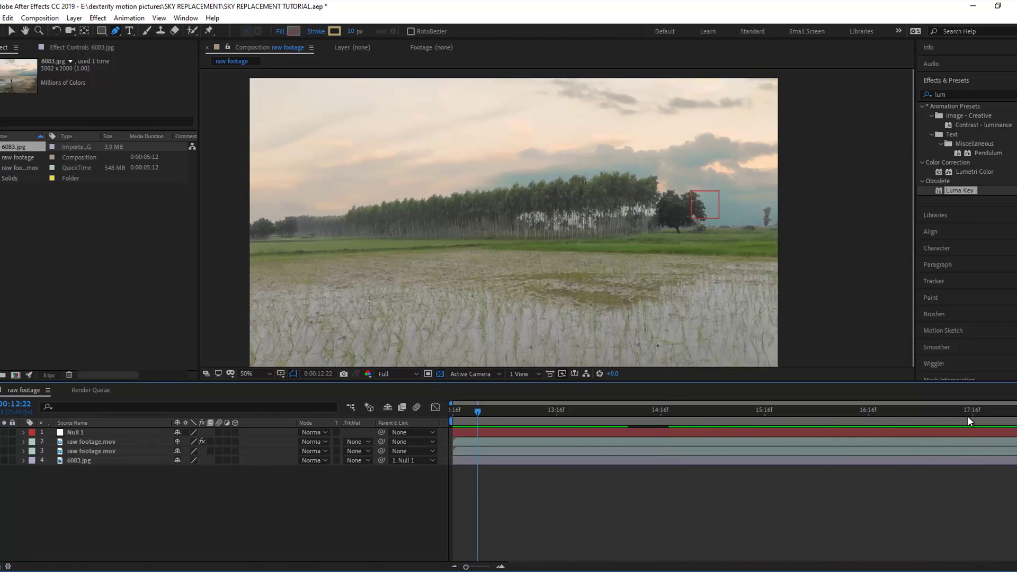
pyautogui.press('space')
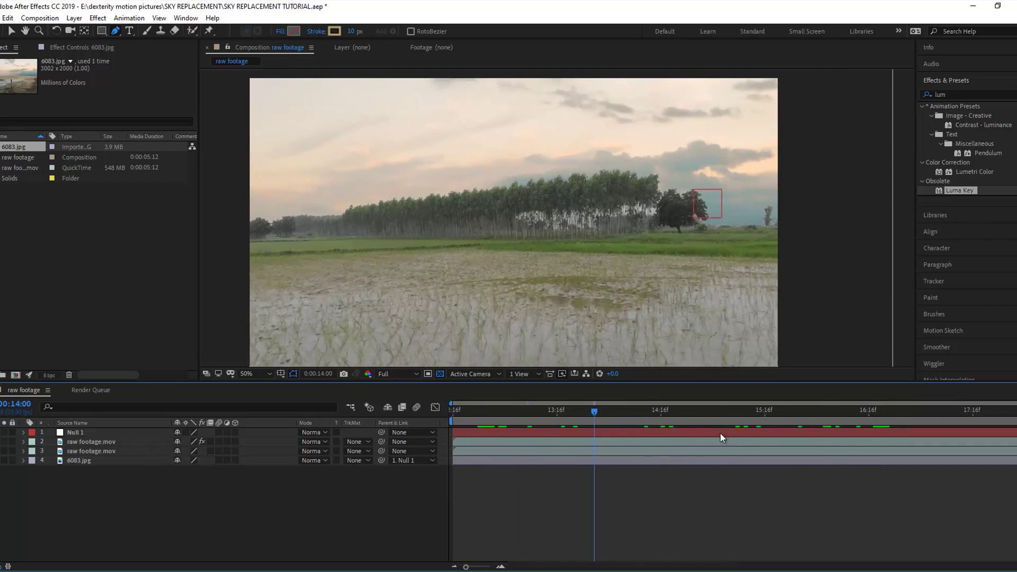
pyautogui.press('space')
pyautogui.press('space')
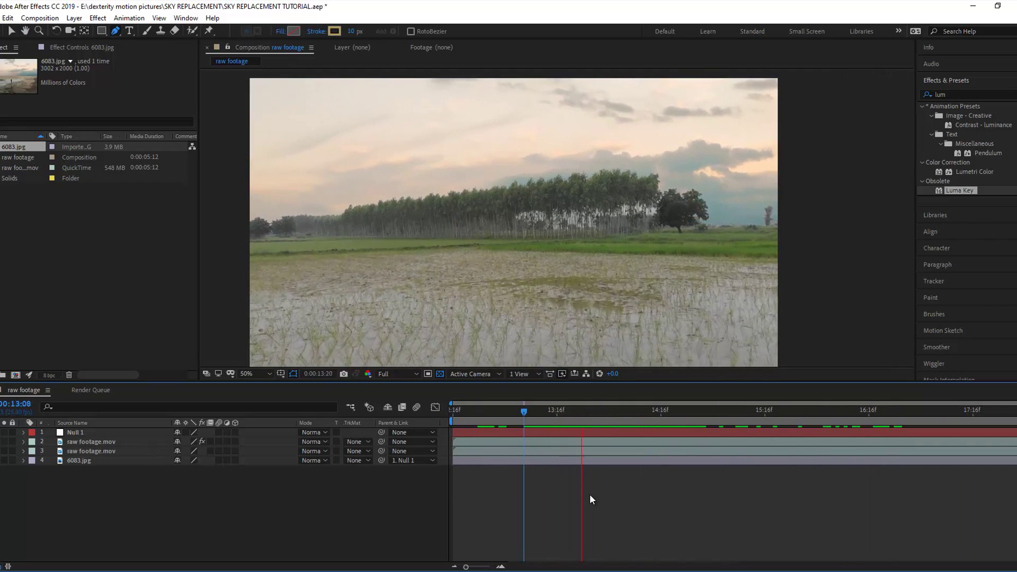
pyautogui.press('h')
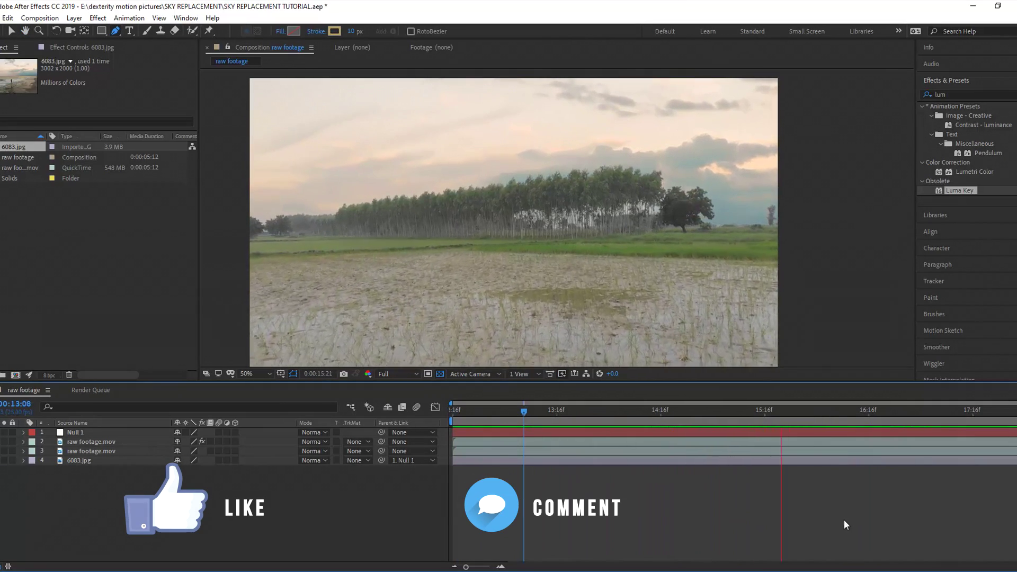
pyautogui.press('g')
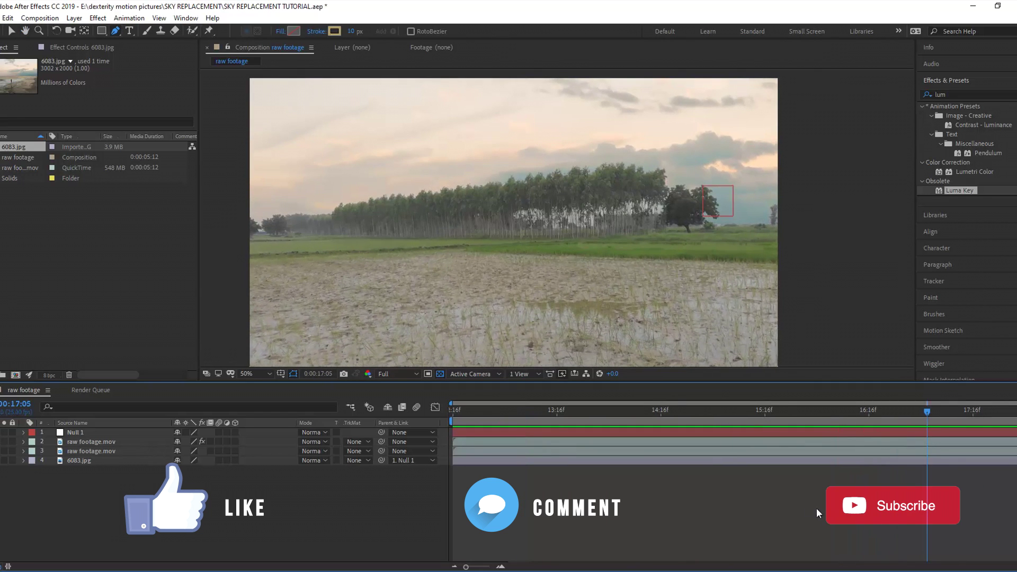